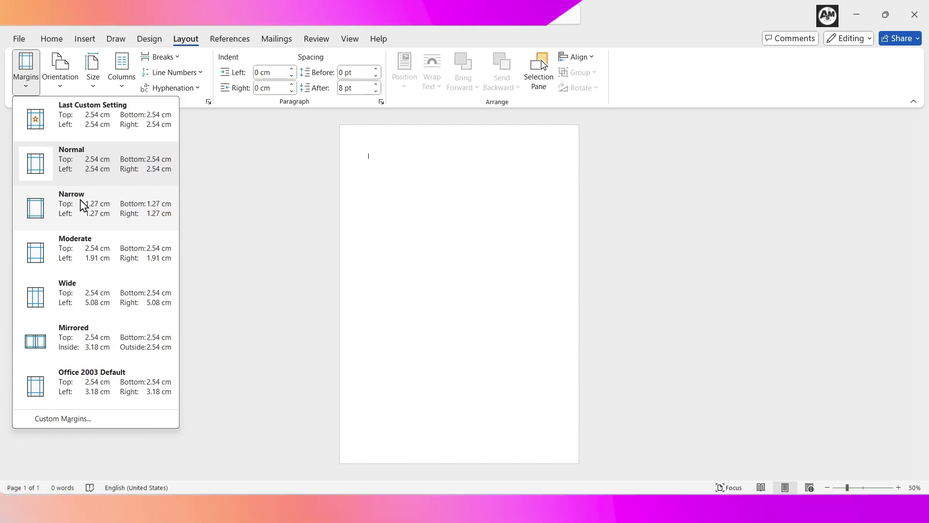
Step: Set the page margins to Narrow
click(83, 204)
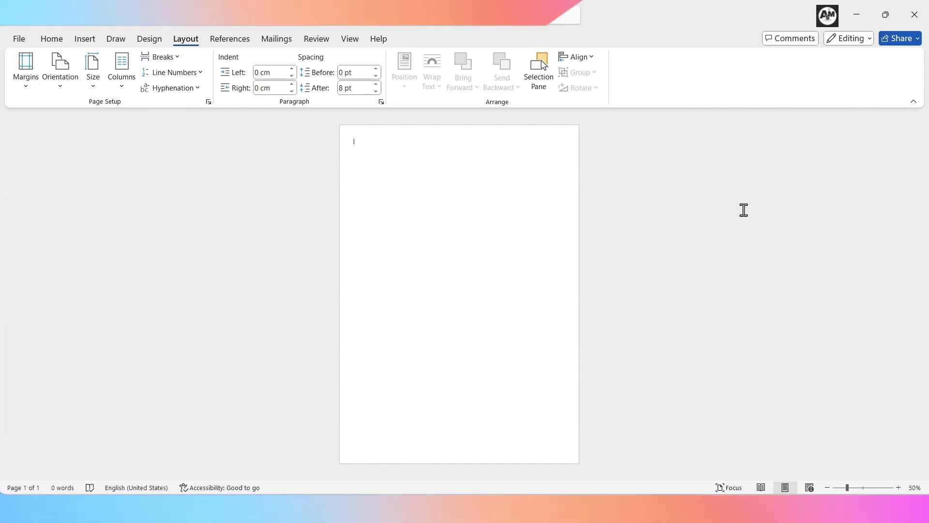
click(581, 57)
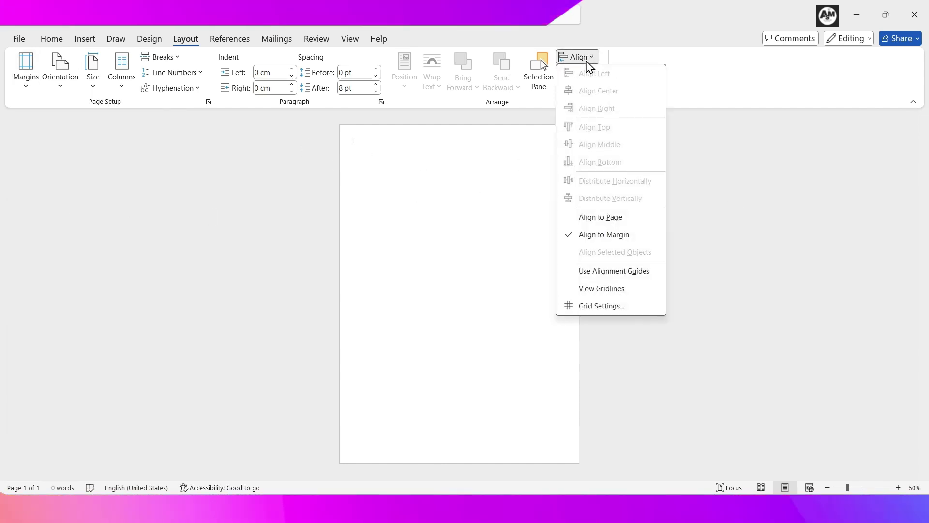
click(620, 272)
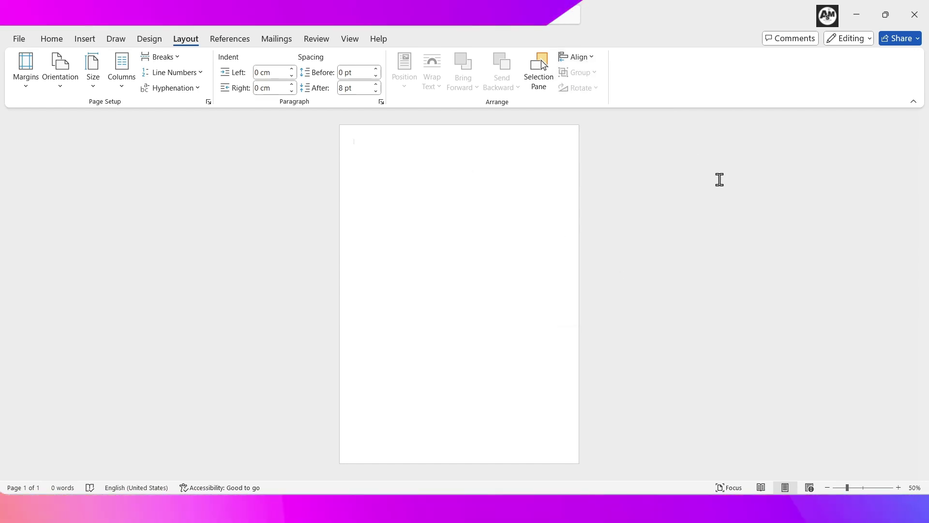
Step: Apply the Slice document theme with the Blue colour scheme
click(150, 41)
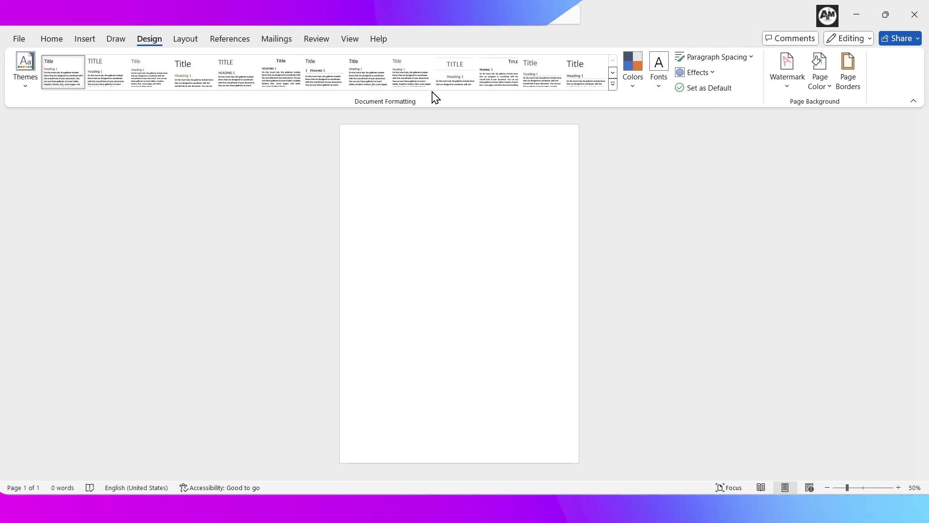
click(27, 92)
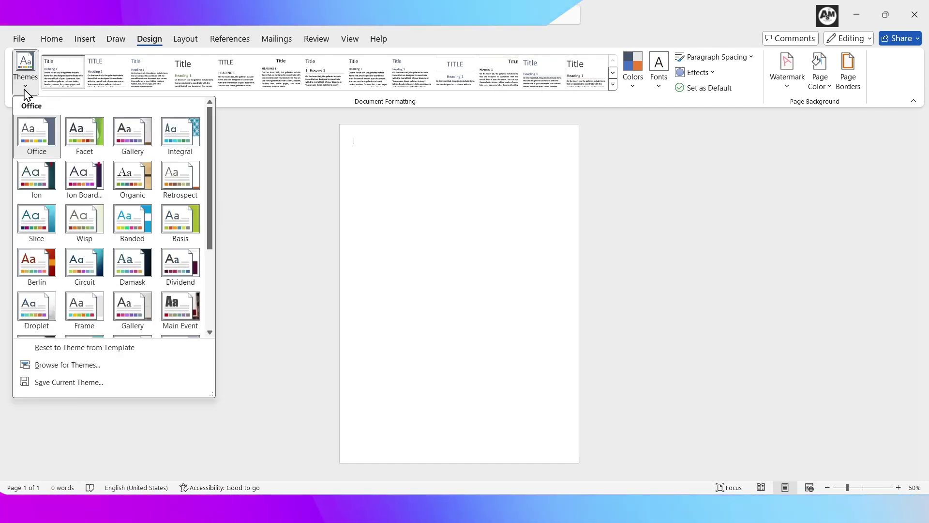
click(28, 235)
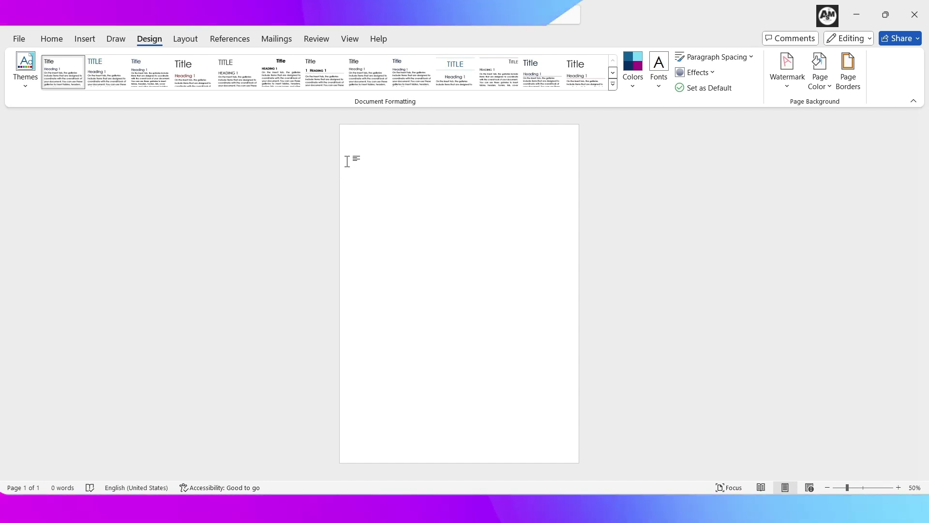
click(635, 87)
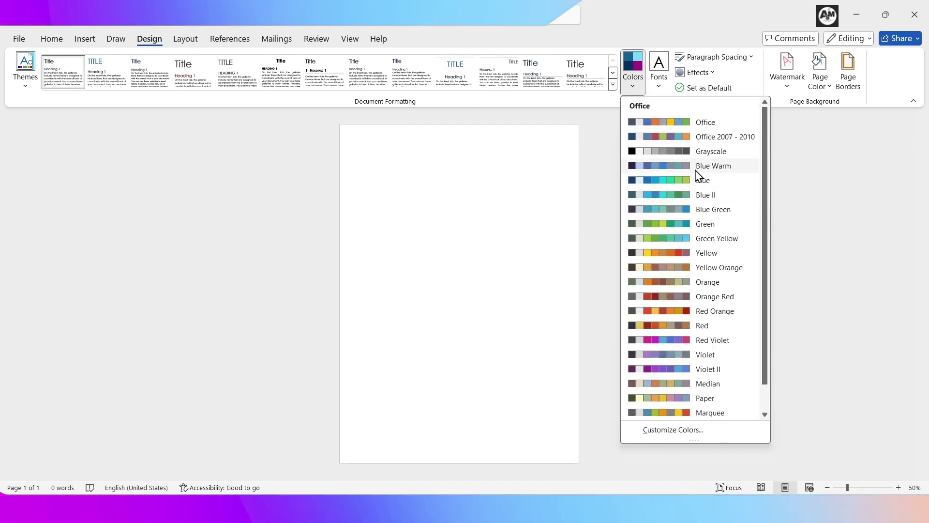
click(676, 189)
Step: Switch the theme fonts to the Century Gothic font set
click(660, 73)
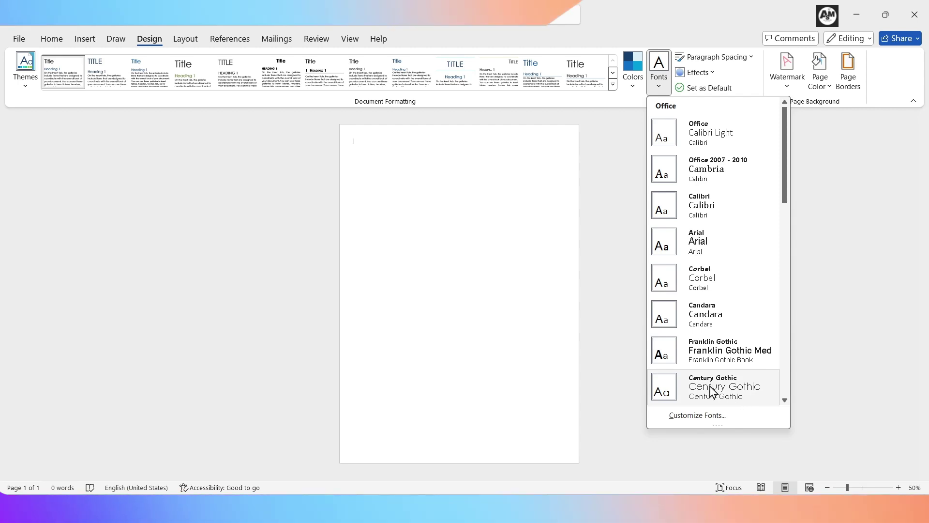
scroll(687, 399, down, 3)
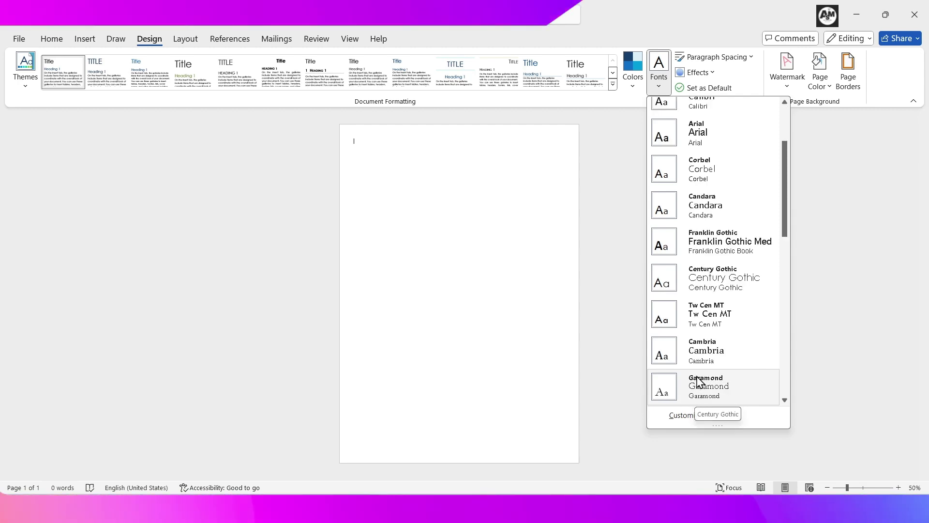
click(693, 290)
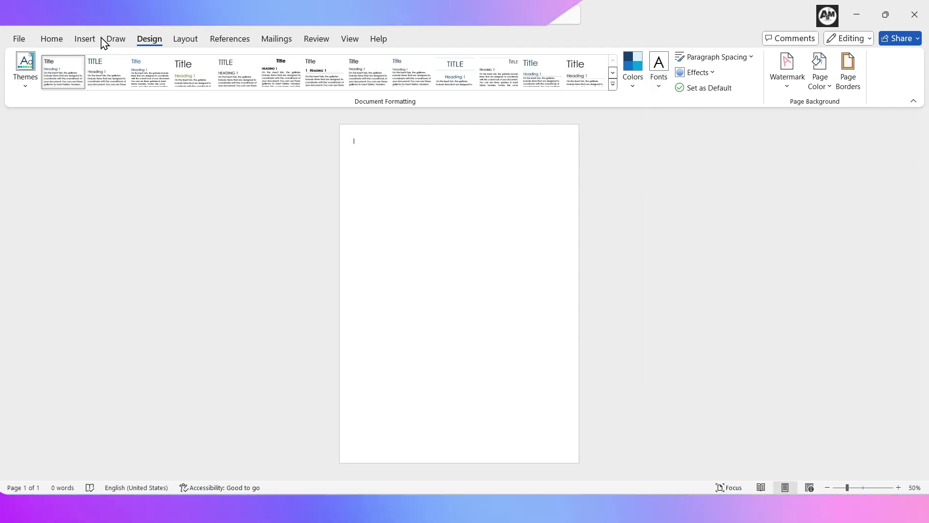
click(85, 39)
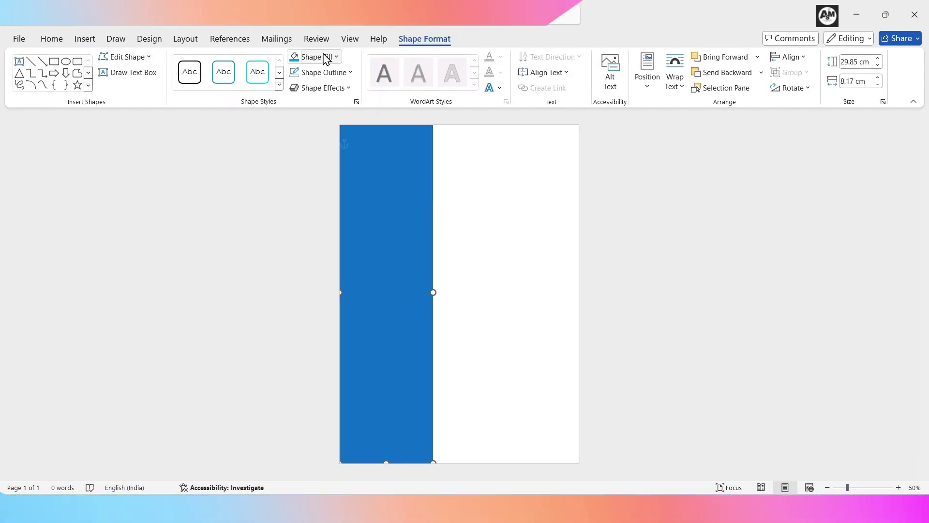
Step: Remove the left sidebar rectangle's outline and fill it dark navy
click(337, 74)
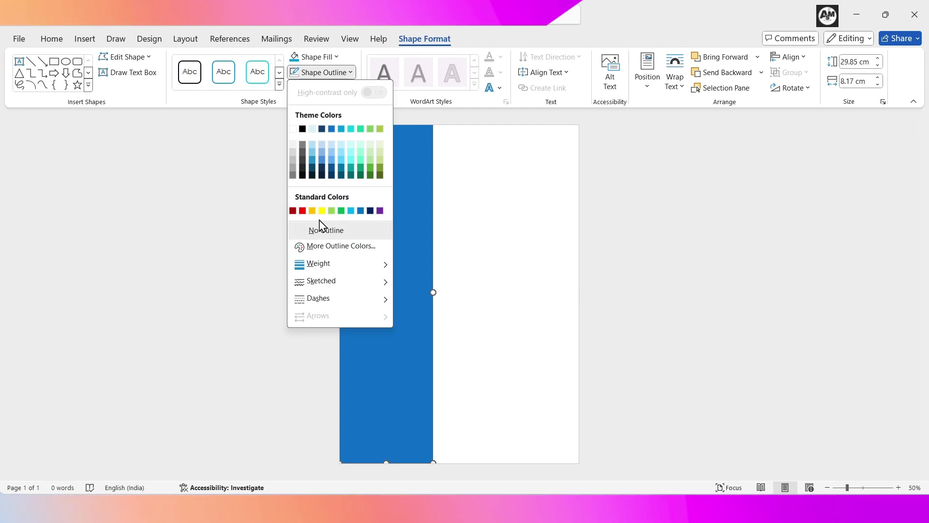
click(322, 231)
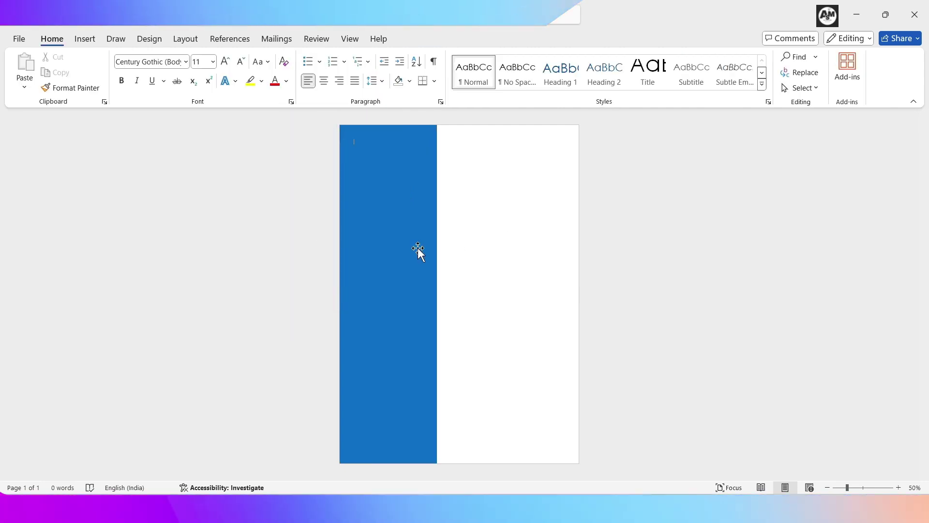
click(417, 251)
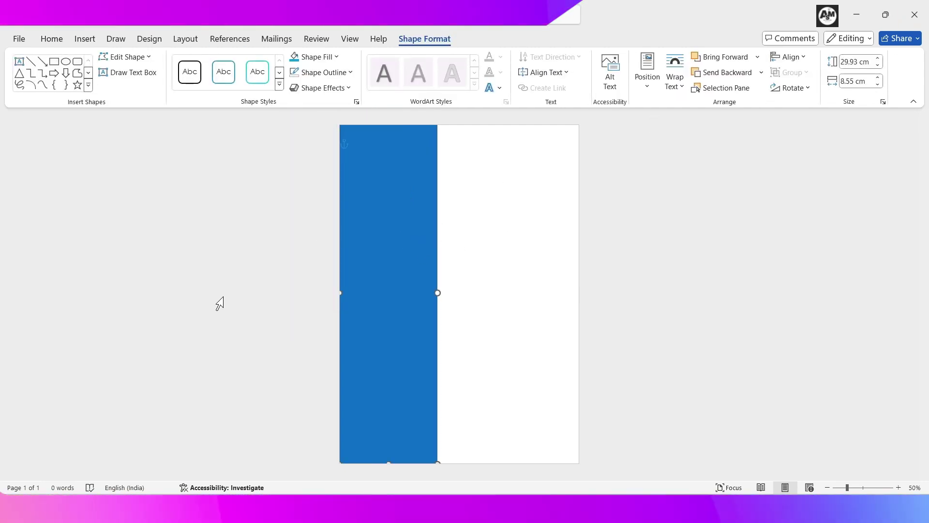
click(319, 58)
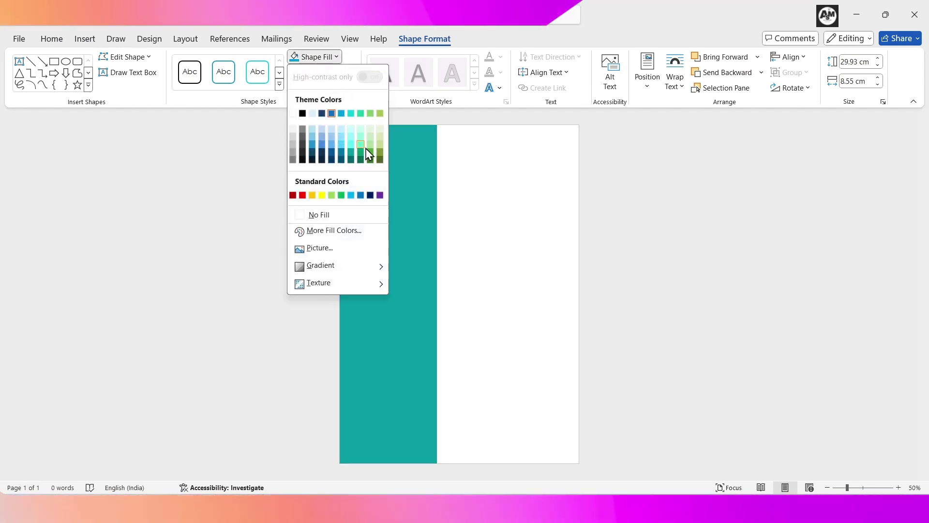
click(322, 154)
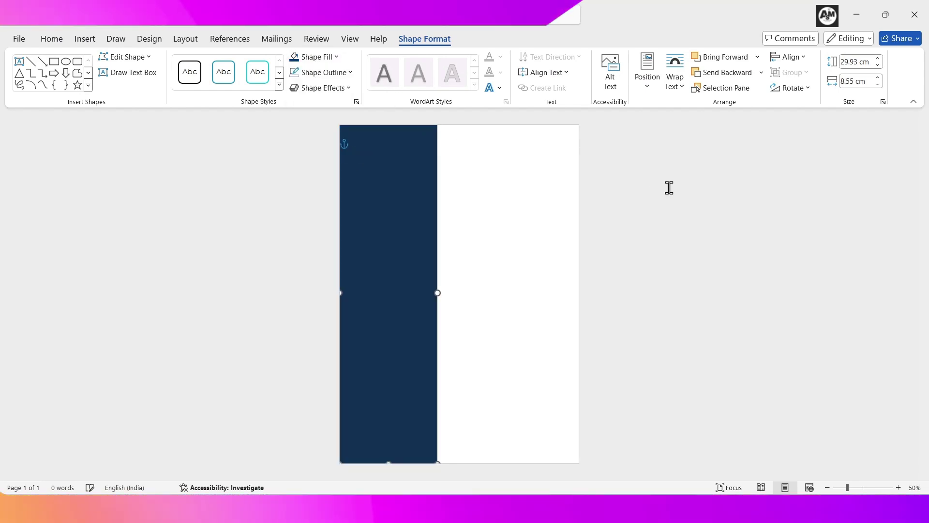
click(533, 197)
click(84, 38)
Step: Draw a circle at the top of the sidebar and fill it with the profile photo
click(175, 65)
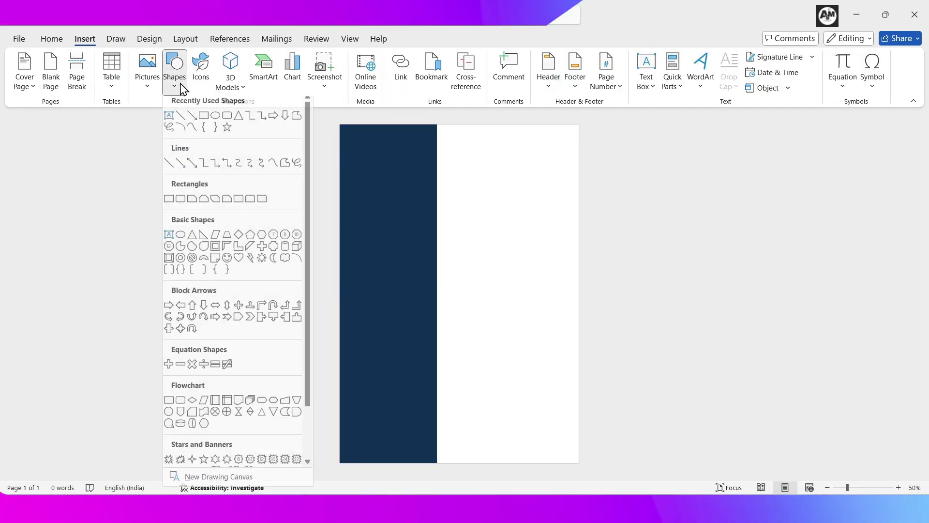
click(221, 128)
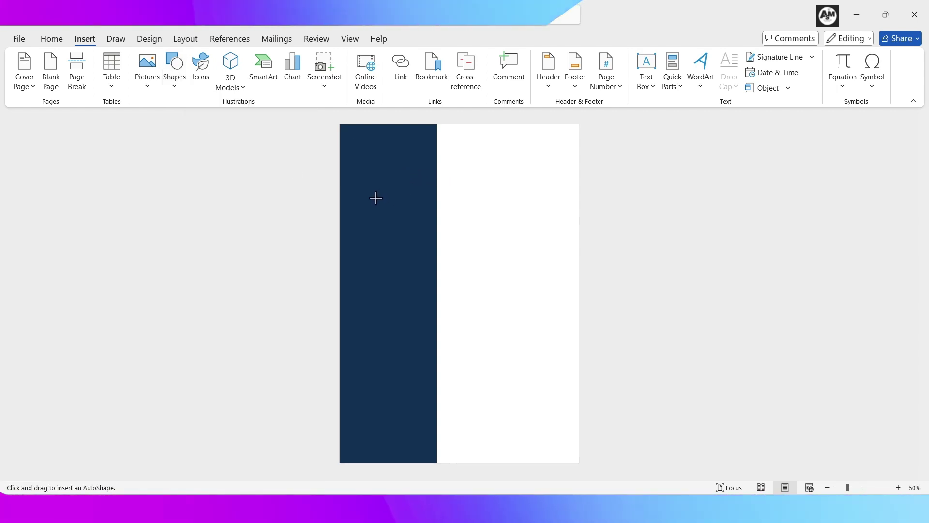
mouse_move(355, 159)
mouse_down()
mouse_move(409, 197)
mouse_move(424, 221)
mouse_up()
right_click(387, 157)
click(436, 130)
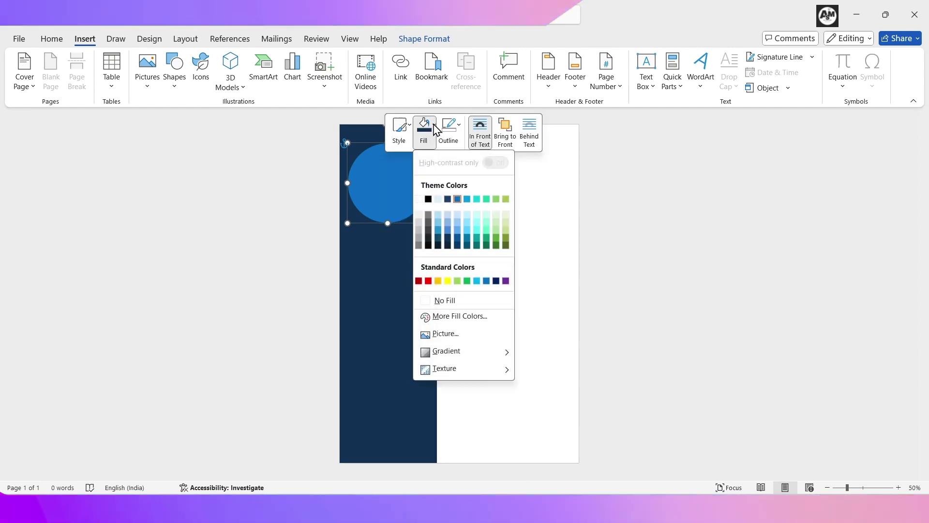
click(458, 335)
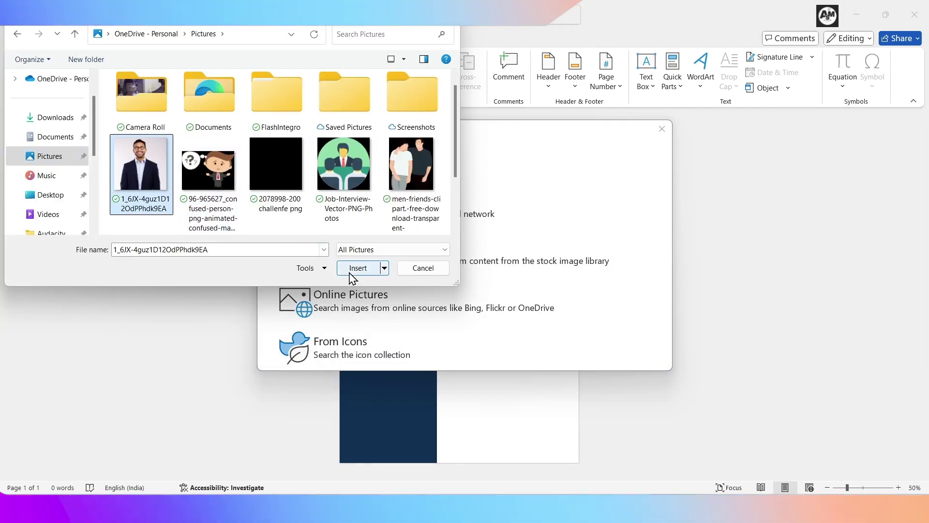
click(356, 268)
Step: Give the photo circle a thicker white outline
click(425, 39)
click(322, 73)
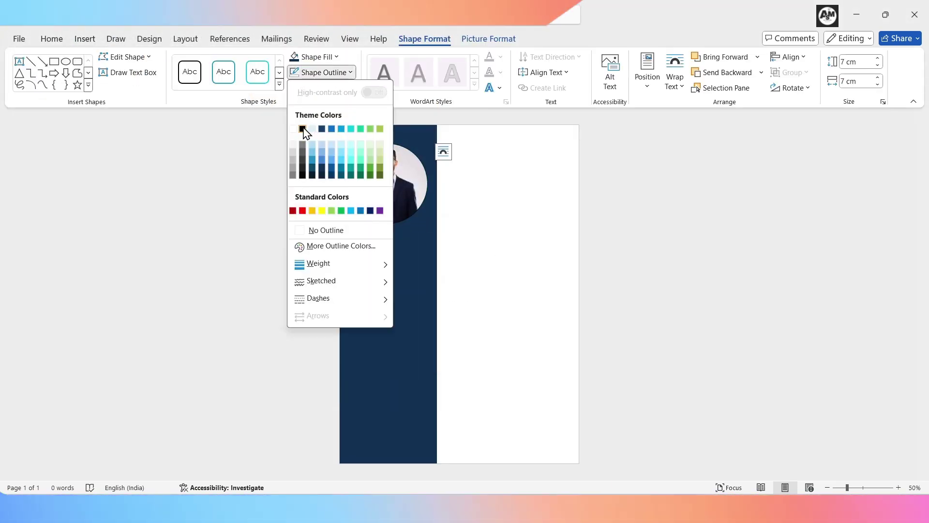
click(303, 129)
click(322, 72)
mouse_move(375, 276)
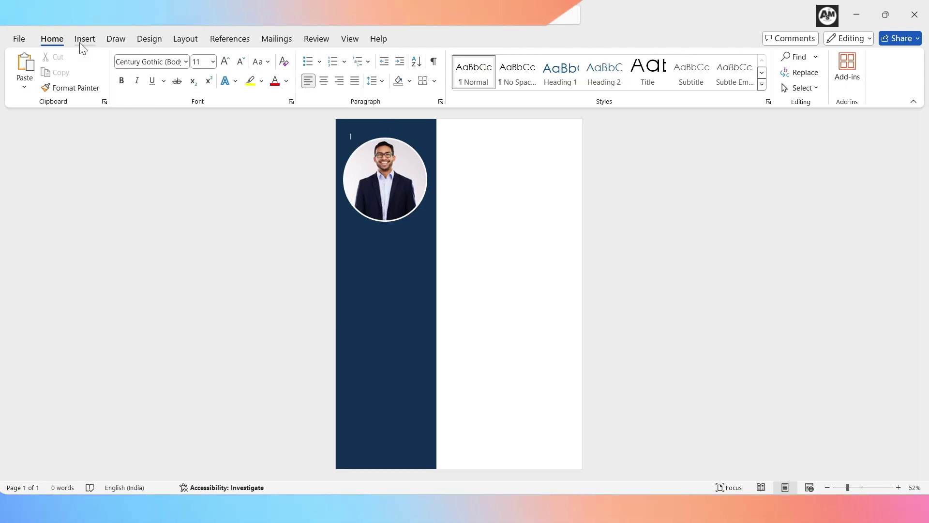
click(80, 42)
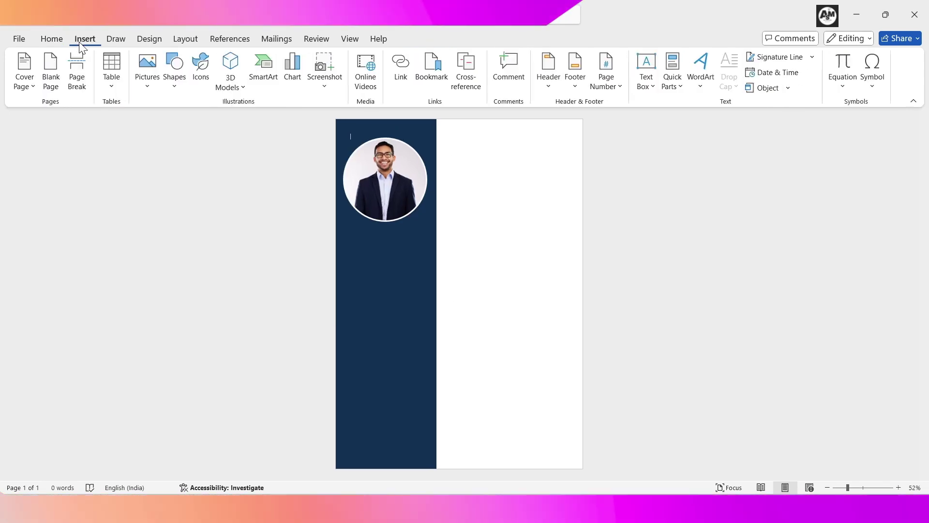
Step: Add a turquoise-filled simple text box below the photo with the CONTACT heading
click(645, 86)
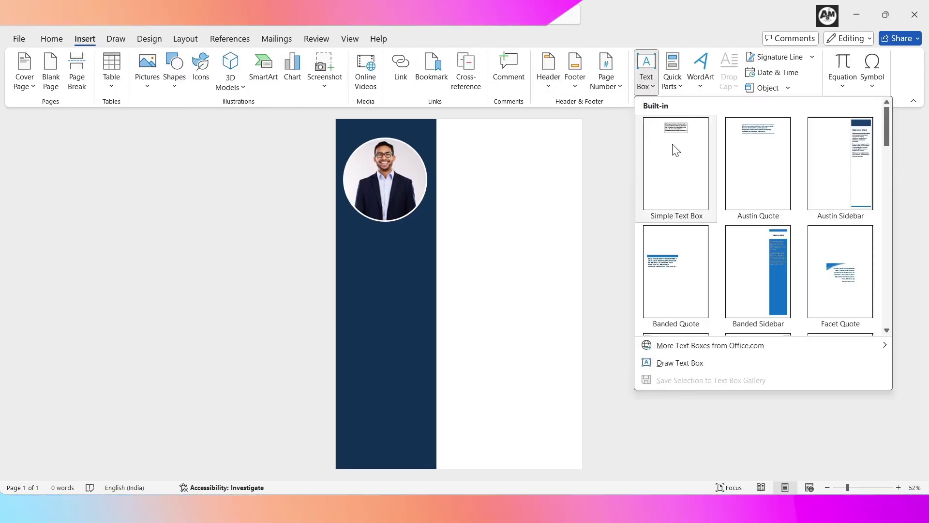
click(676, 150)
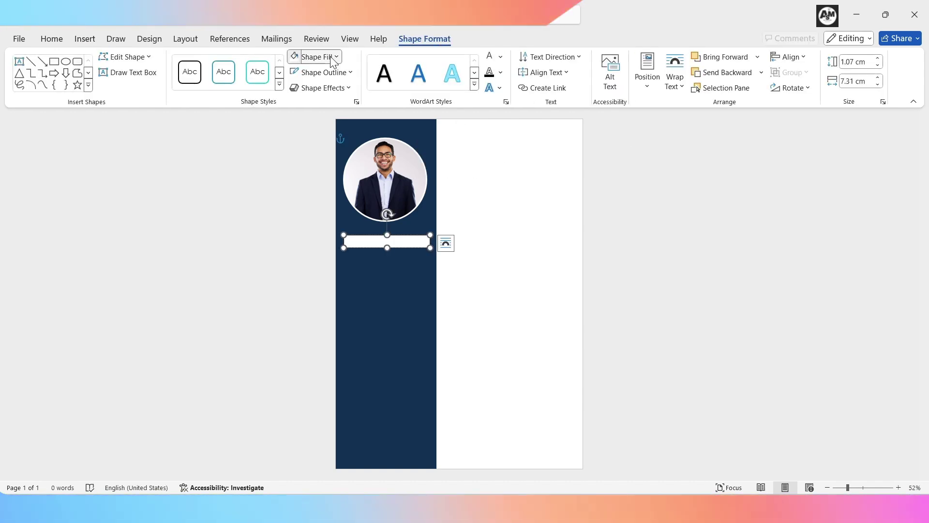
click(332, 60)
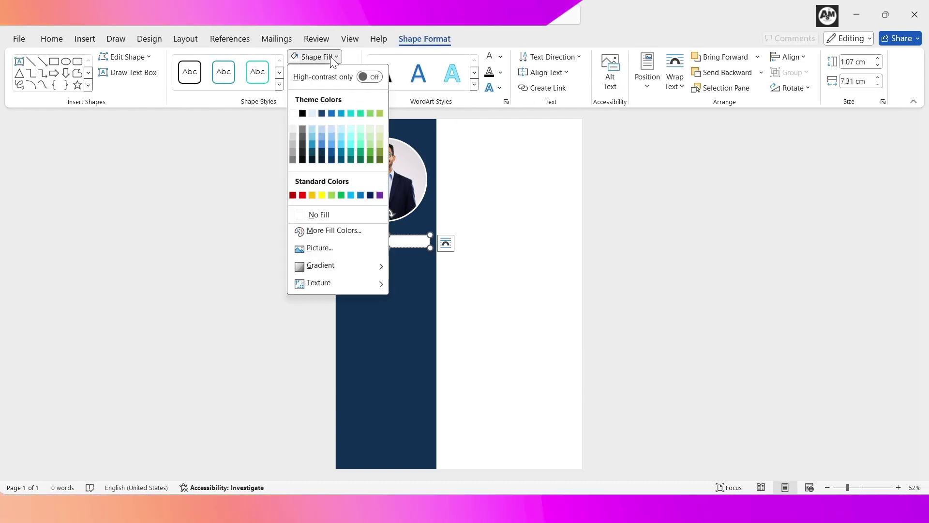
click(341, 144)
text(CON)
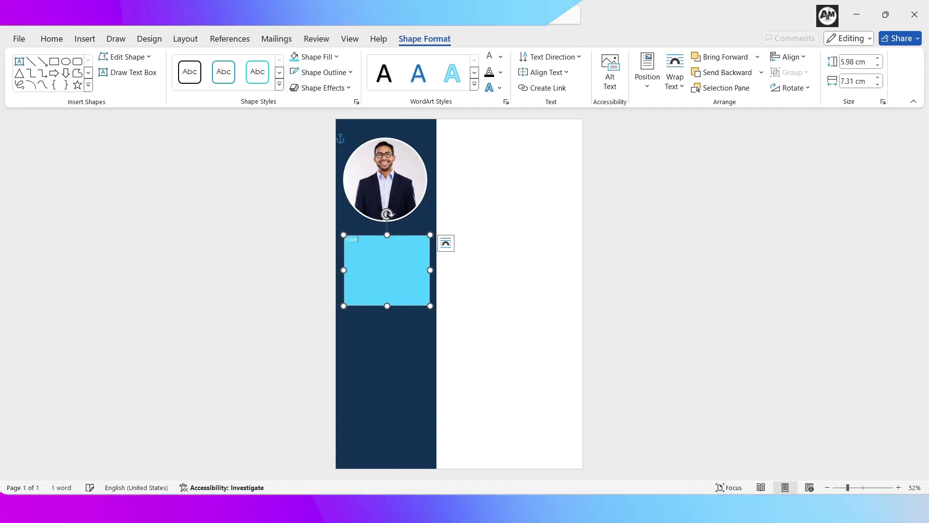
text(TACT)
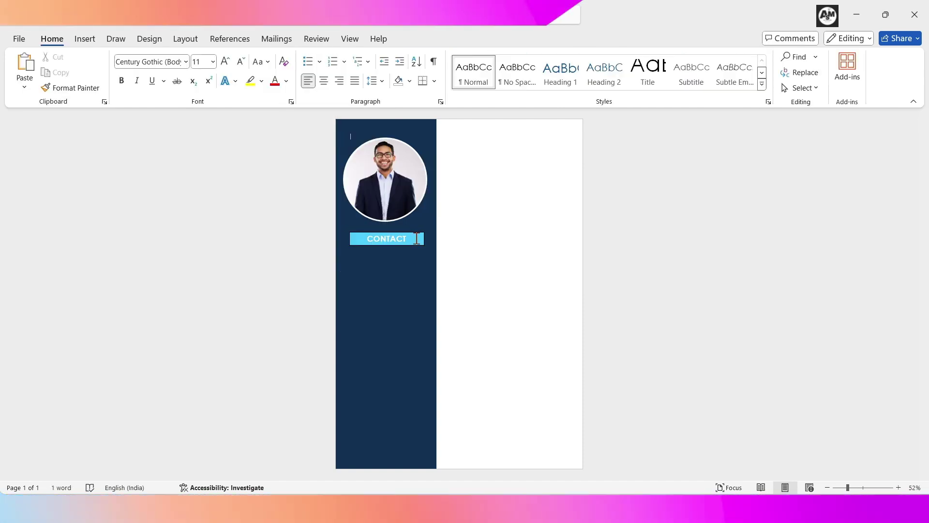
Step: Remove the outline from the CONTACT heading bar
click(387, 239)
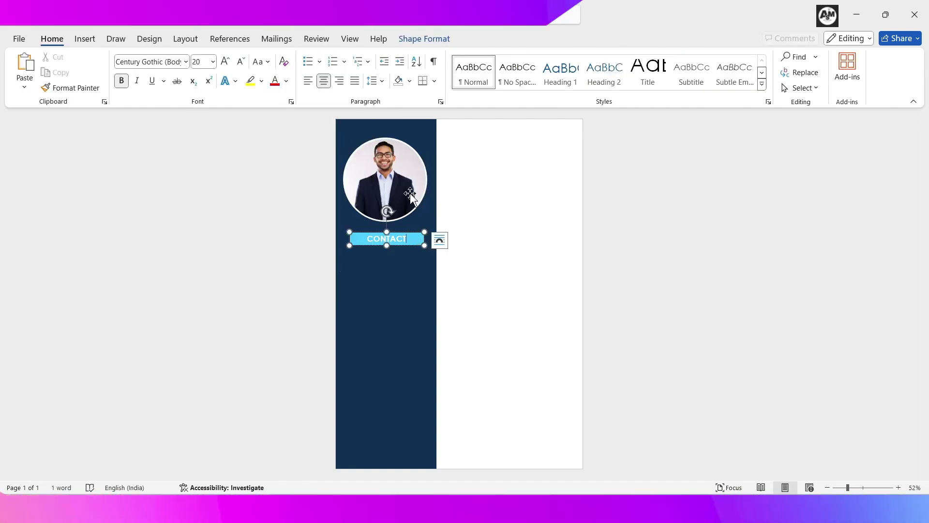
click(424, 39)
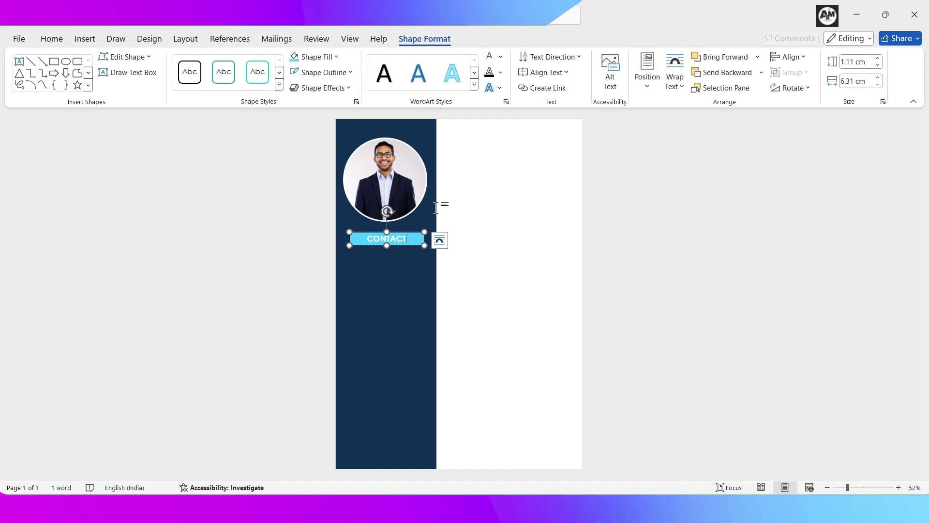
click(321, 72)
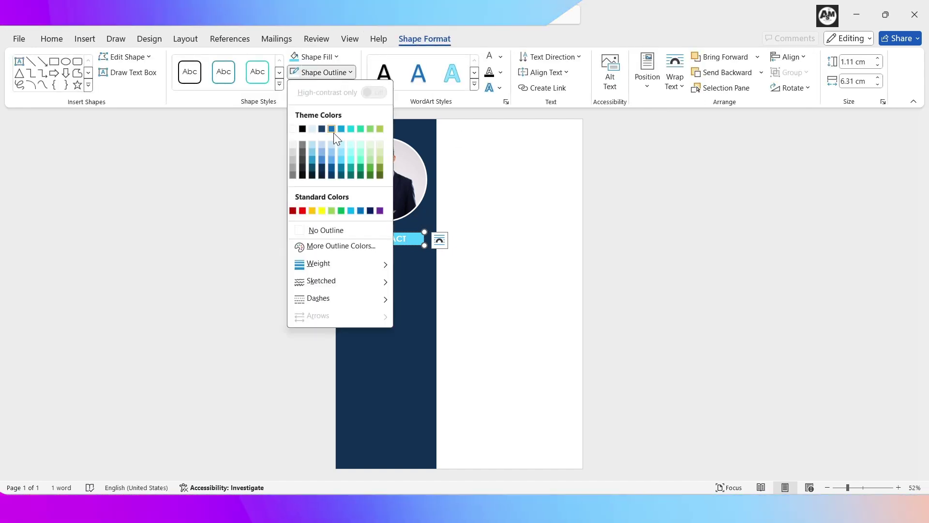
click(341, 230)
click(732, 265)
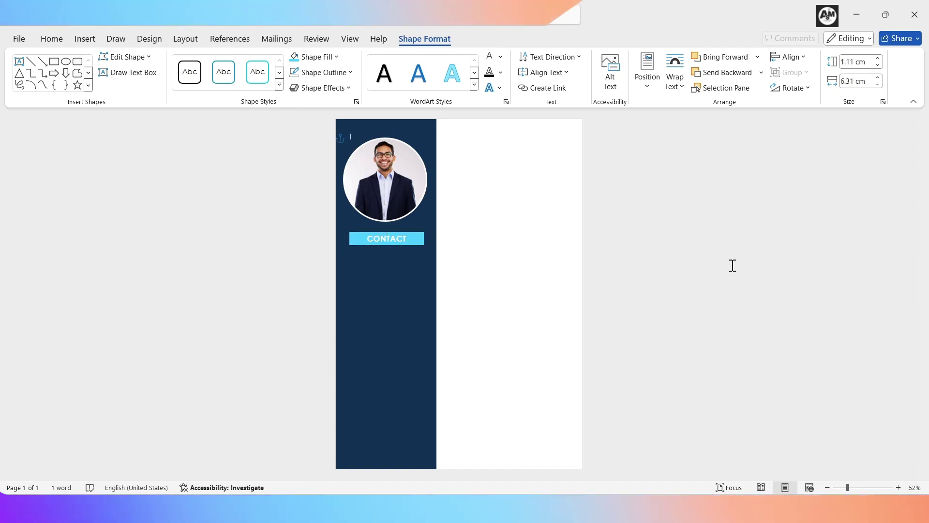
click(646, 85)
Step: Add a taller simple text box under CONTACT with no fill and no outline
click(674, 145)
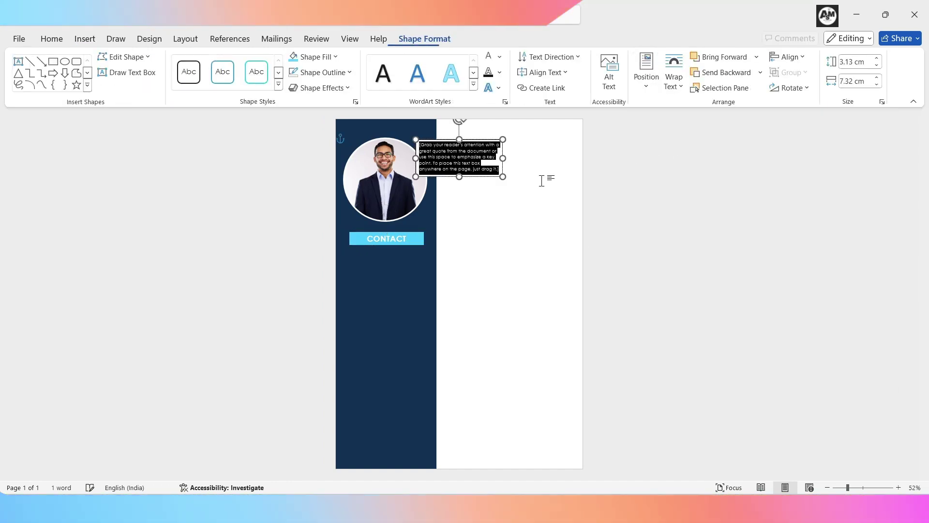
click(315, 57)
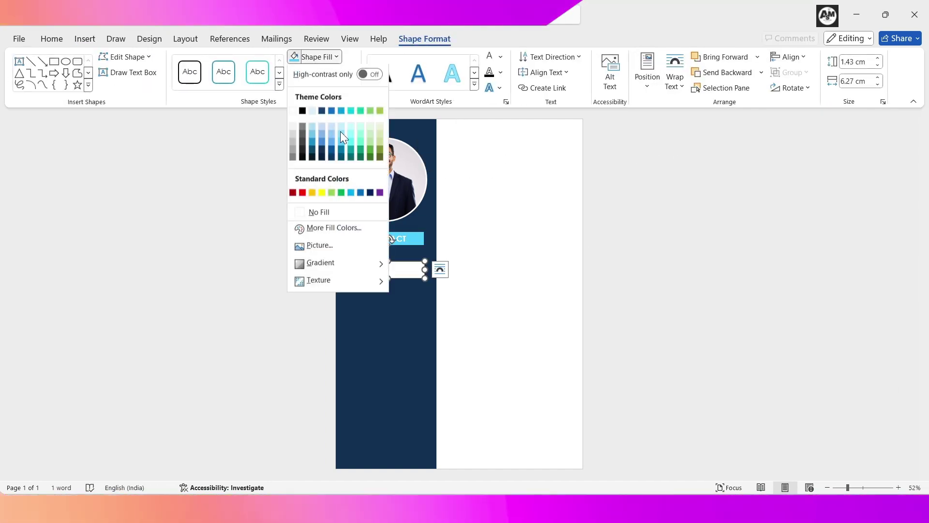
click(334, 215)
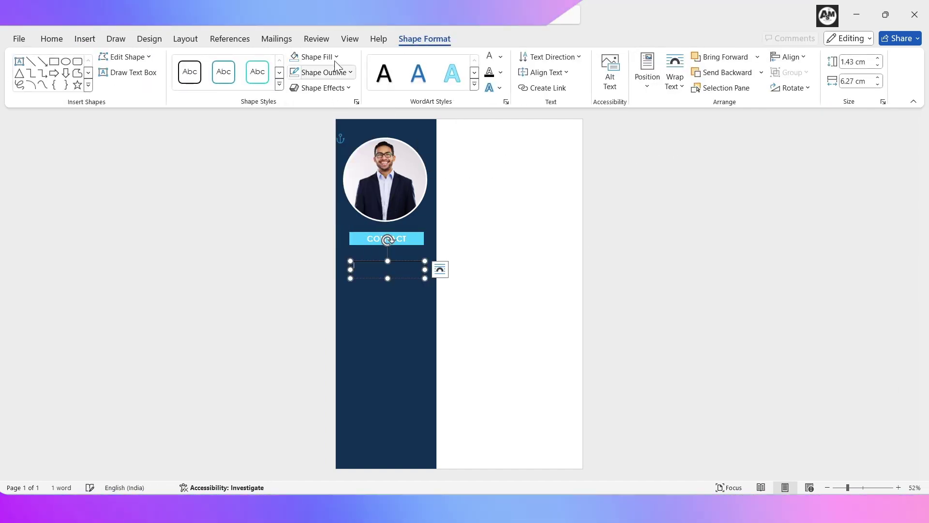
click(338, 78)
click(333, 229)
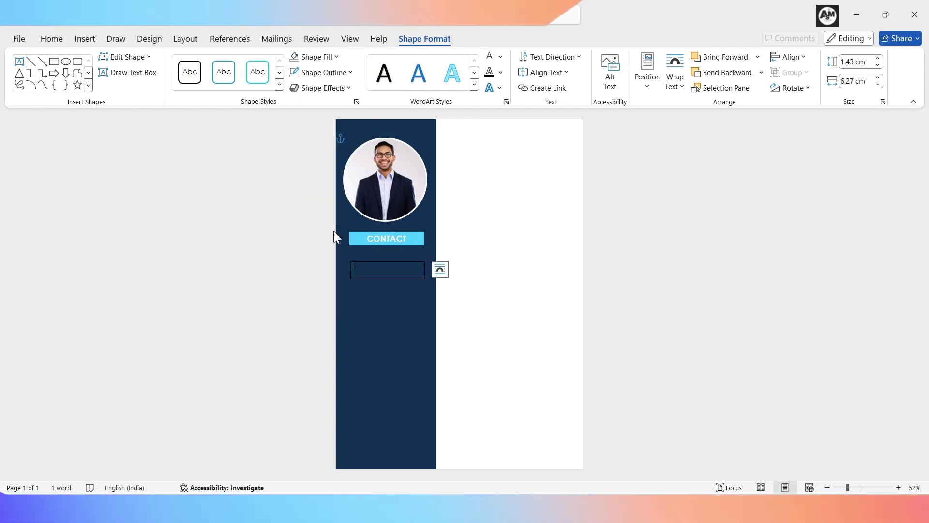
drag(388, 278, 388, 320)
click(373, 272)
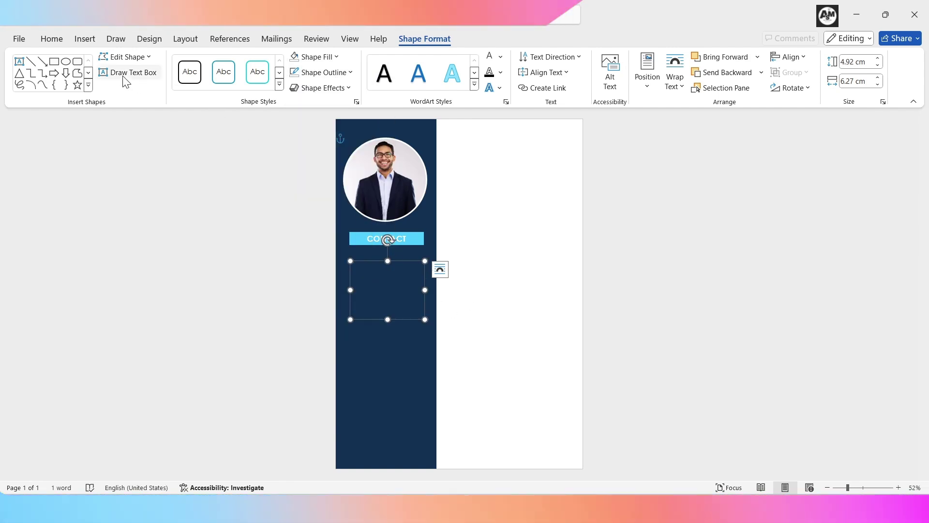
Step: Insert a phone handset icon and colour it light turquoise
click(79, 39)
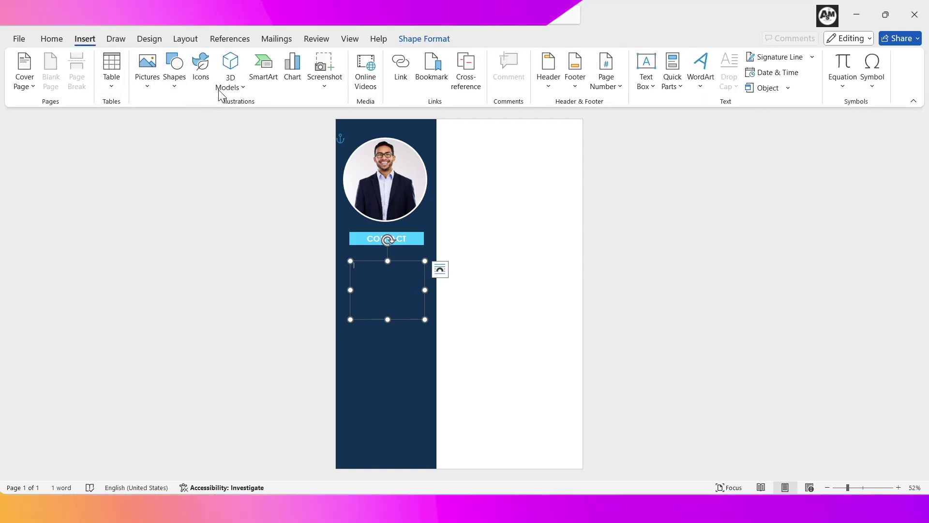
click(202, 80)
click(317, 151)
text(p)
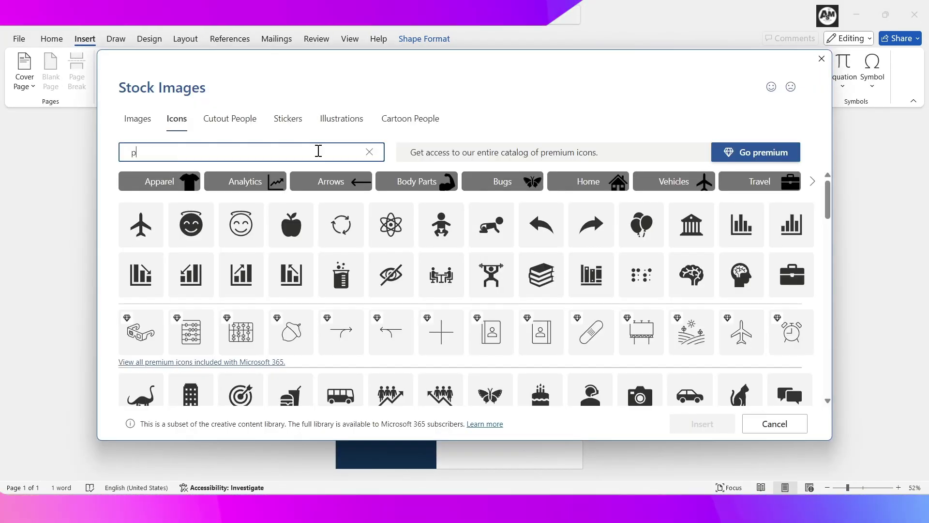
text(hone)
click(237, 194)
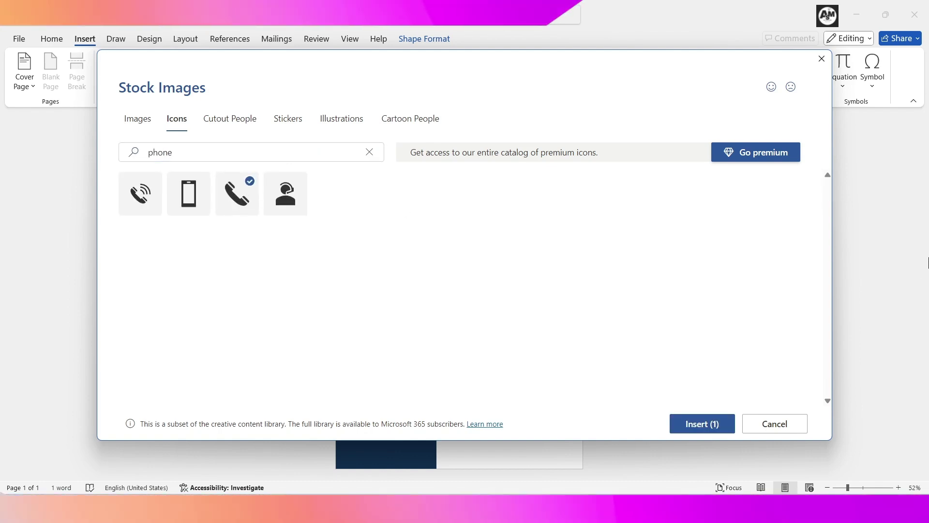
click(702, 424)
click(370, 57)
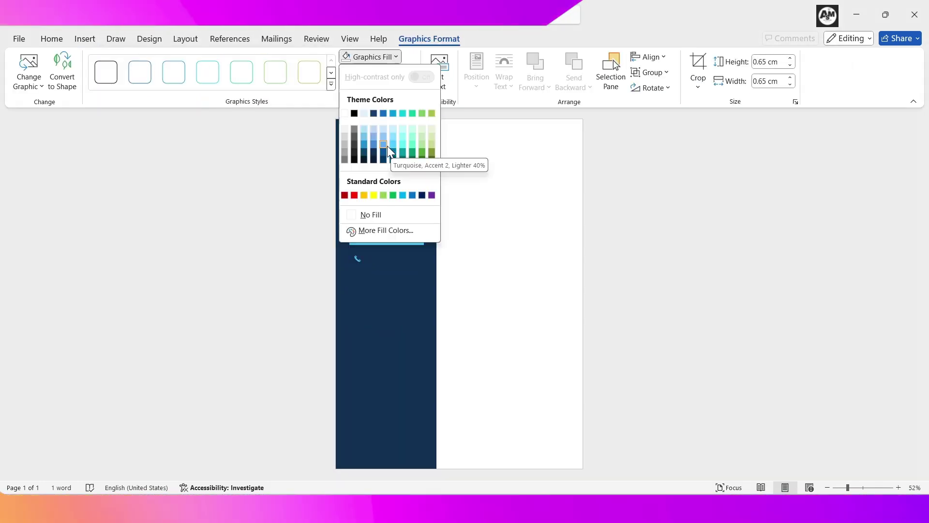
click(386, 146)
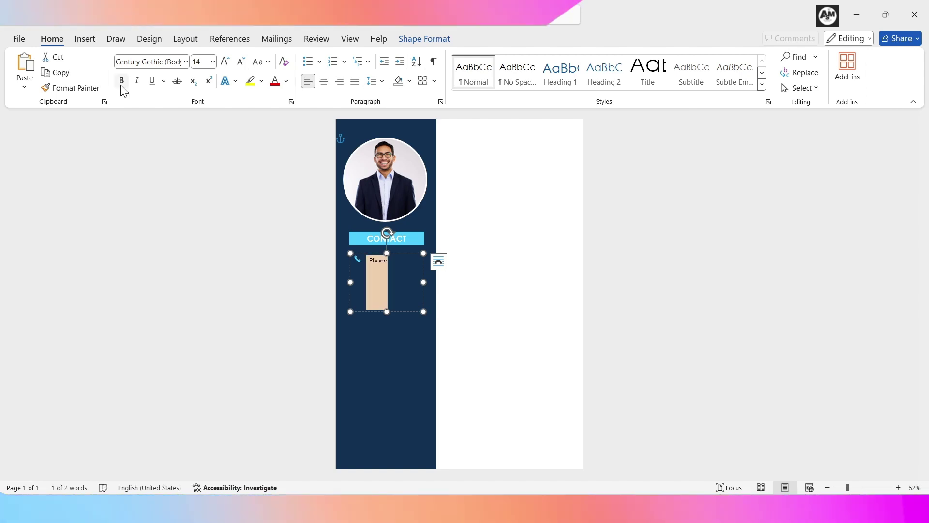
Step: Bold the Phone label and paste a copy of the phone entry below it
click(122, 86)
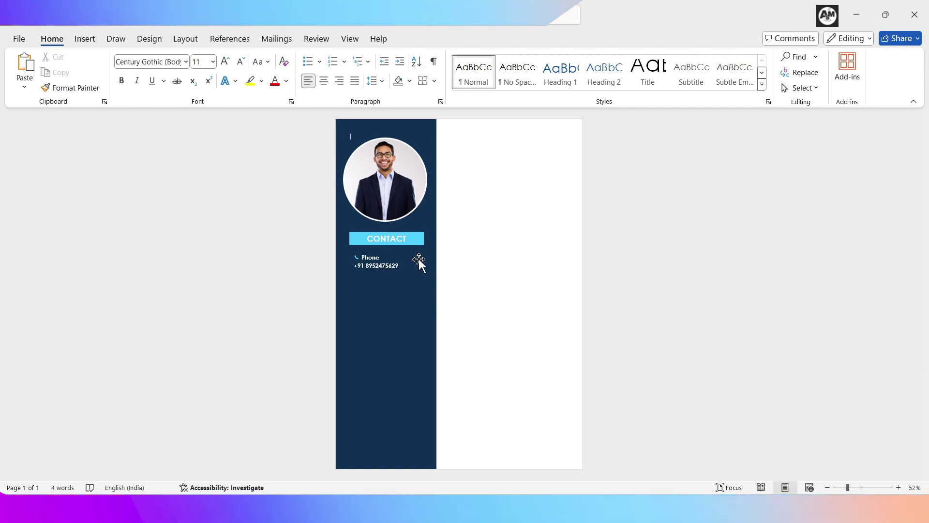
drag(361, 257, 367, 307)
key(ctrl+c)
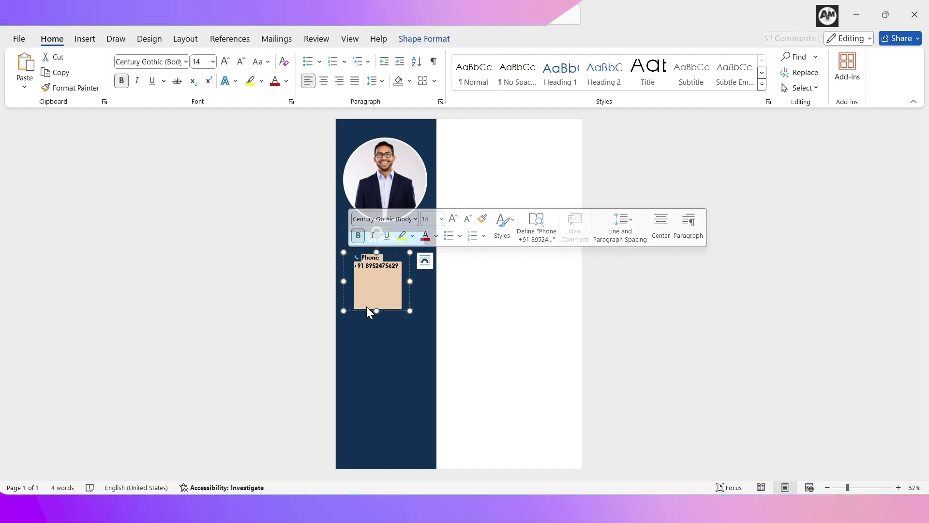
click(367, 307)
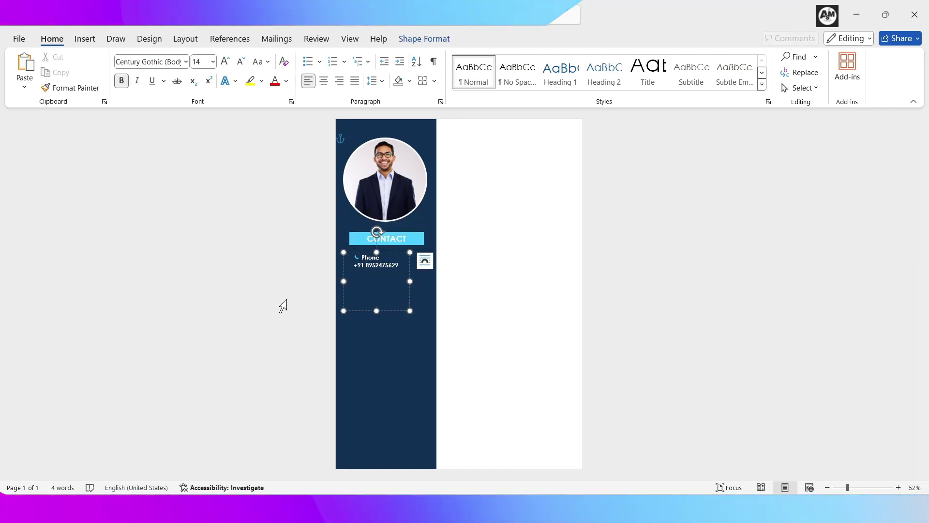
key(ctrl+v)
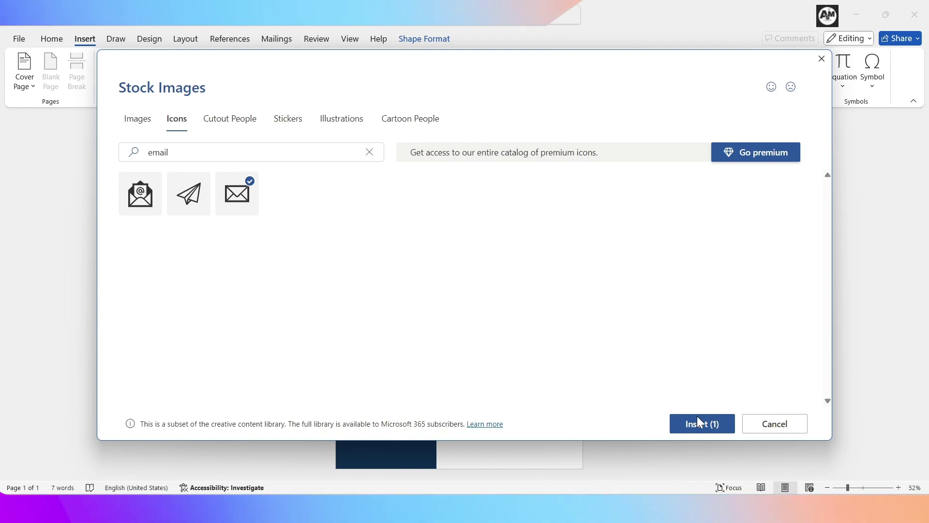
Step: Insert the envelope and location pin icons for the Email and Address entries
click(702, 424)
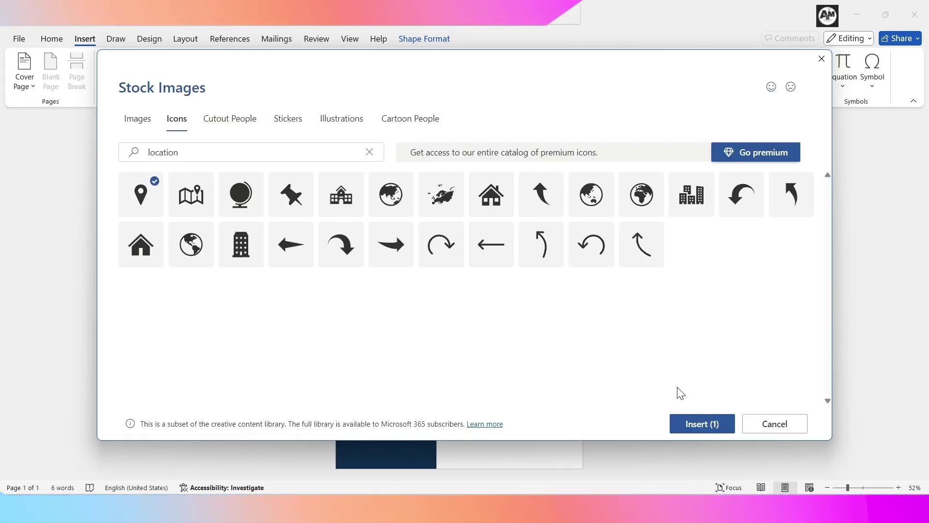
click(698, 423)
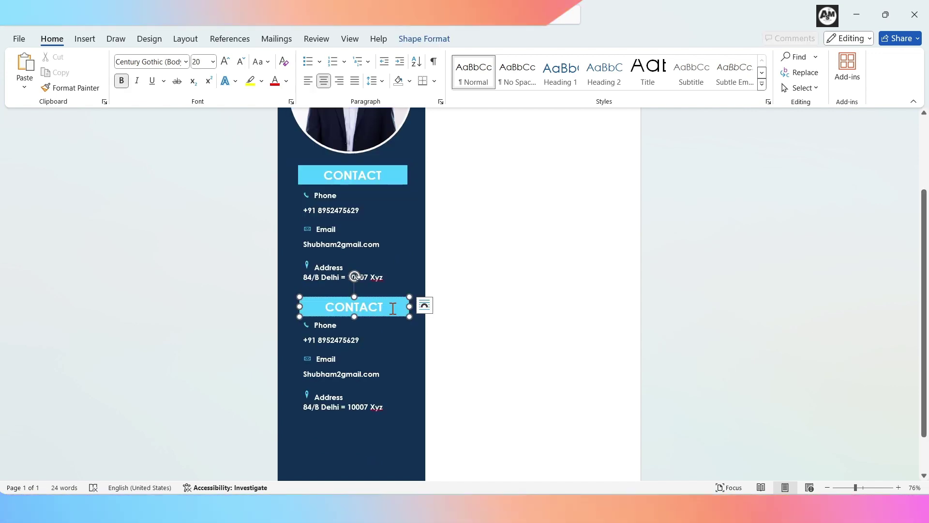
Step: Rename the copied heading to SKILLS and give the list a new light-blue bullet
key(BackSpace)
key(BackSpace)
key(BackSpace)
key(BackSpace)
key(BackSpace)
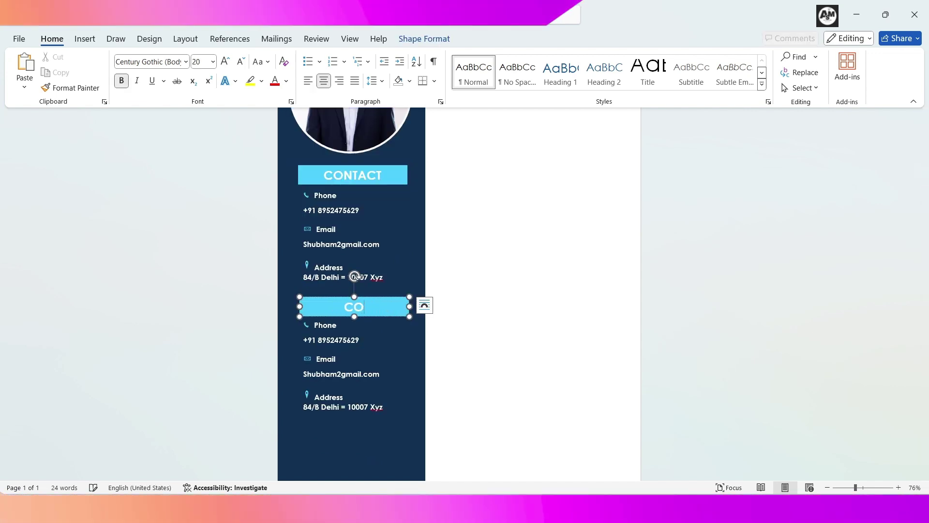
text(SKILL)
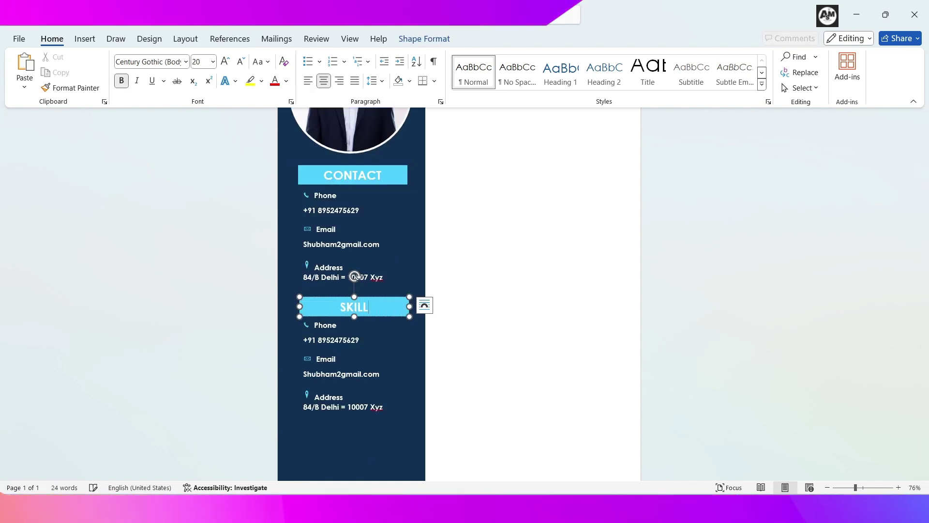
text(S)
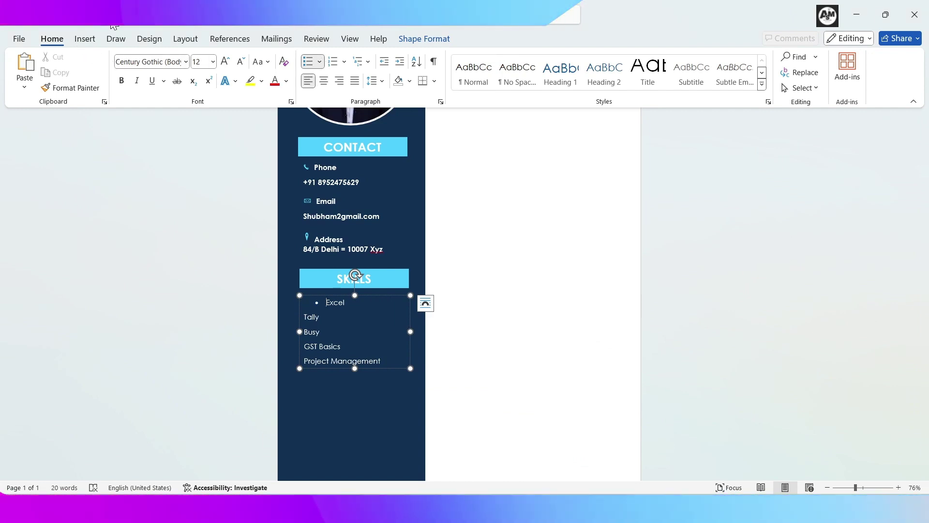
click(320, 61)
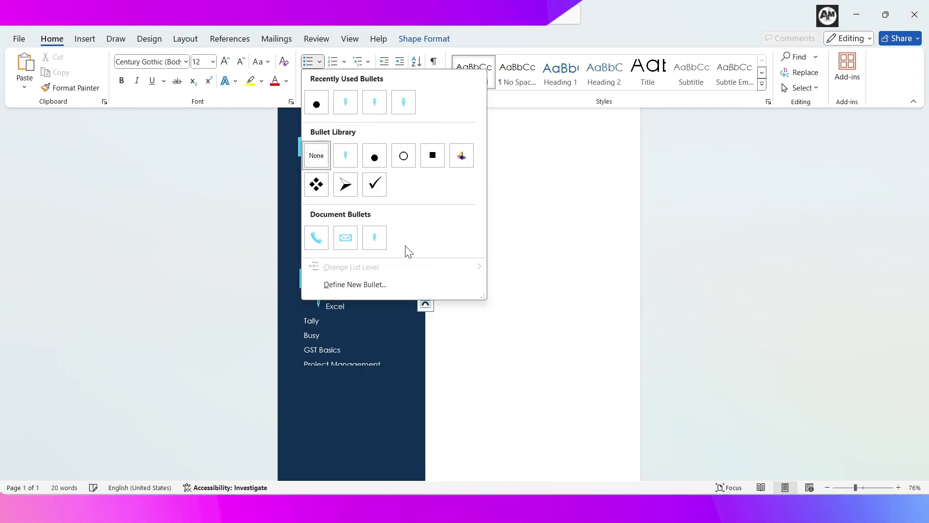
click(408, 285)
click(596, 172)
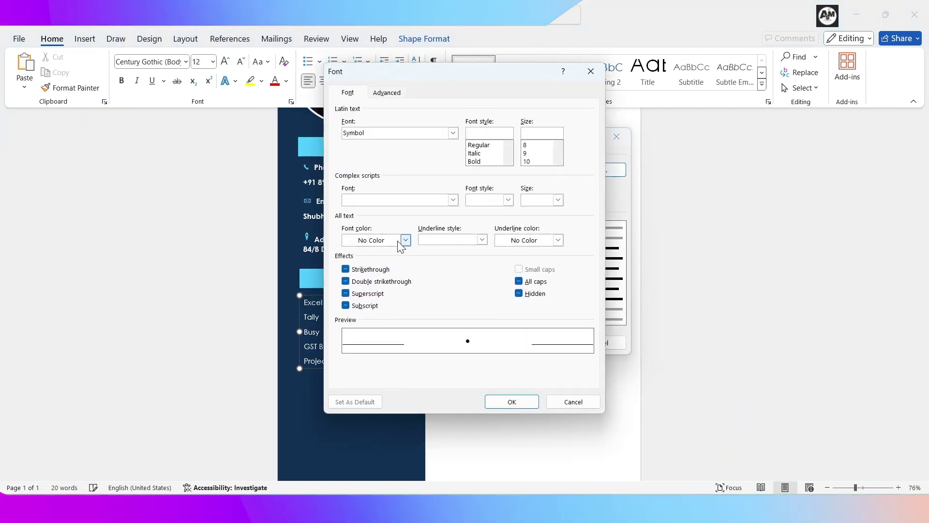
click(399, 241)
click(397, 321)
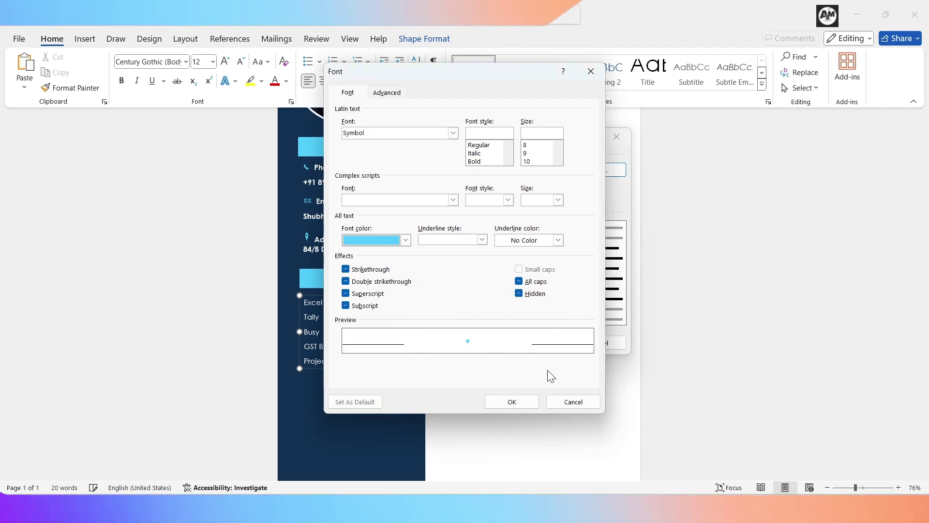
click(512, 401)
key(Return)
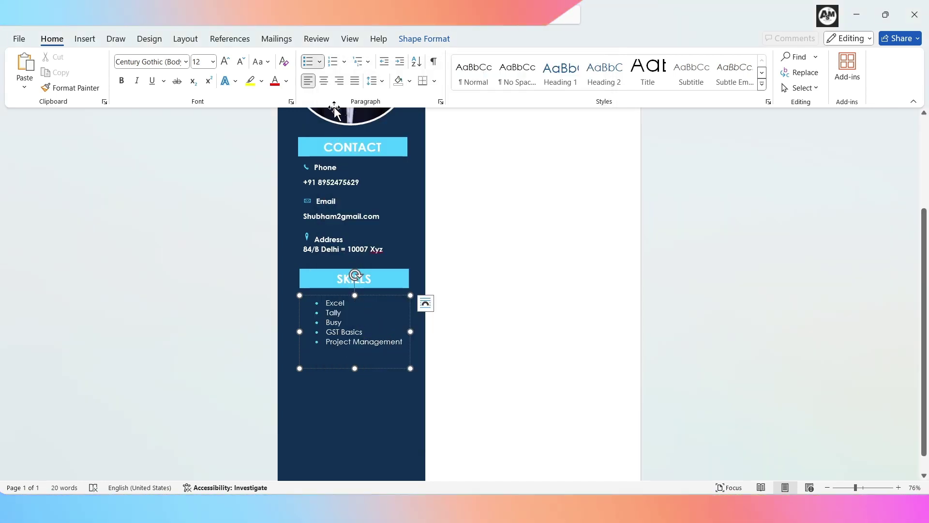
Step: Set the skills list line spacing to 1.5
key(ctrl+a)
click(375, 81)
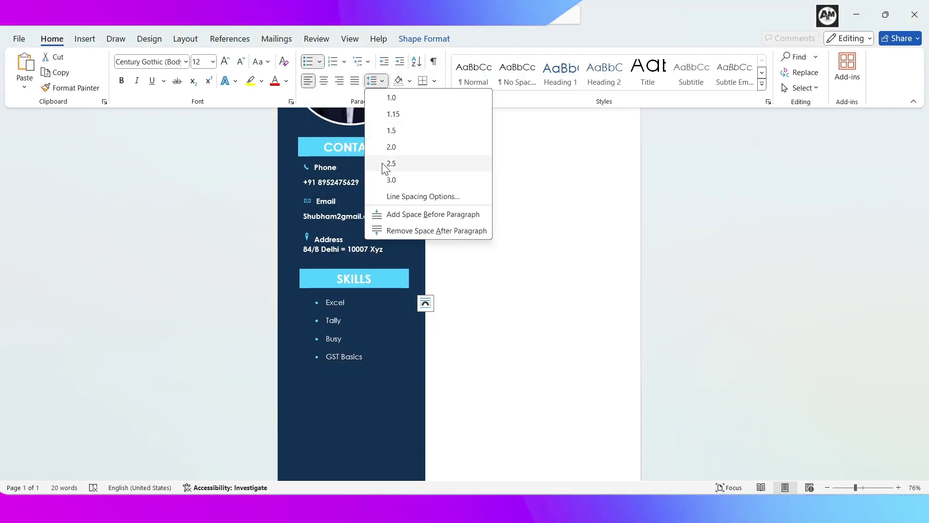
click(393, 130)
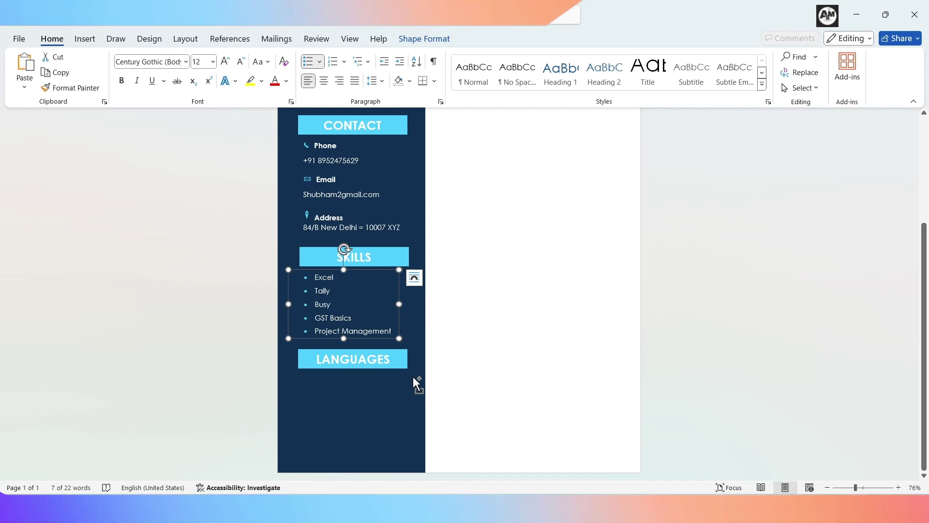
Step: Paste a copy of the bulleted list below the LANGUAGES heading
key(ctrl+v)
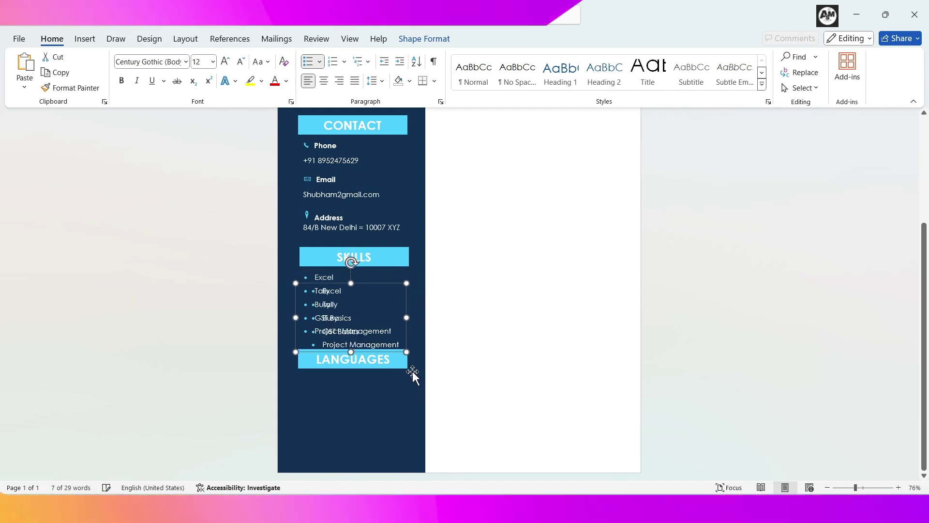
drag(374, 345, 367, 441)
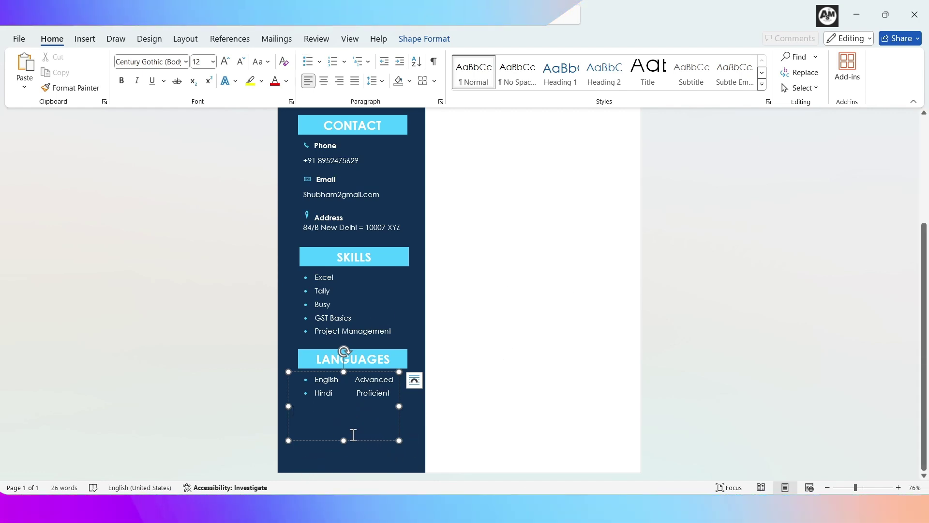
key(ctrl+z)
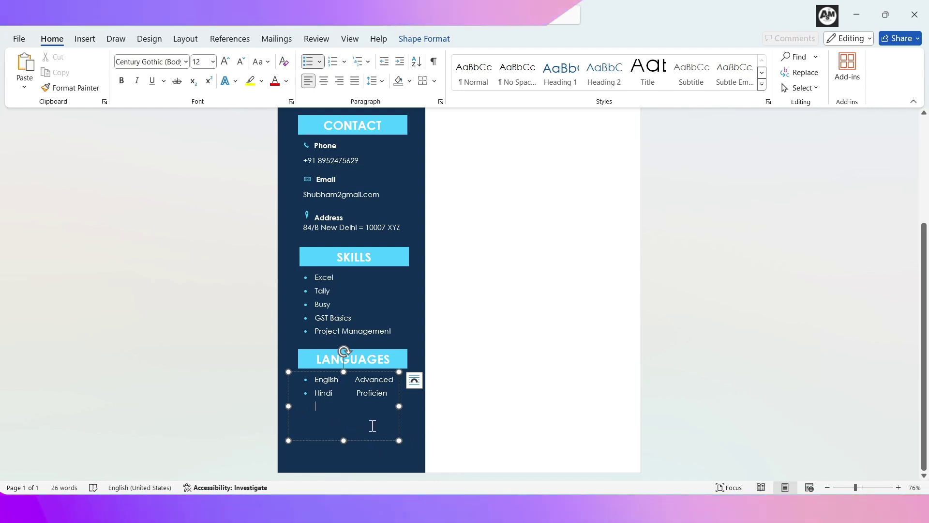
scroll(390, 416, up, 3)
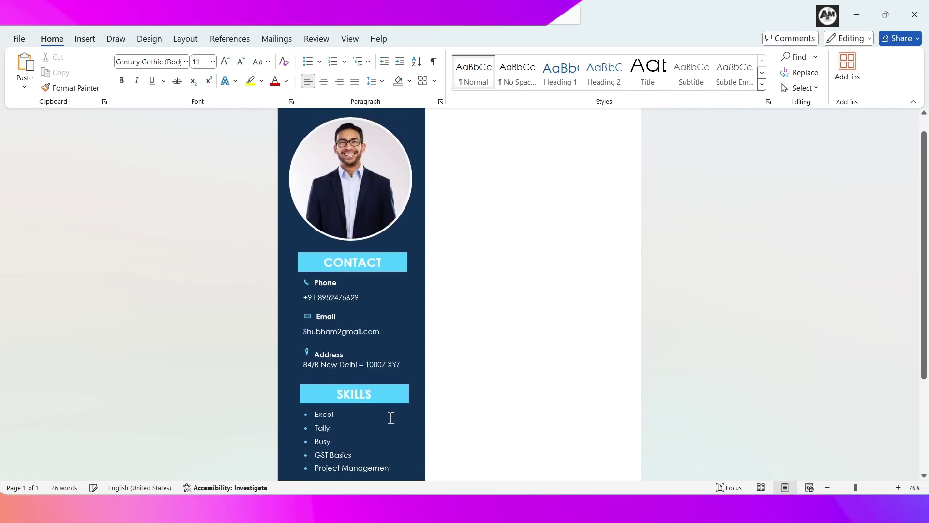
Step: Paste a copy of the heading banner below and retitle it HOBBIES
key(ctrl+v)
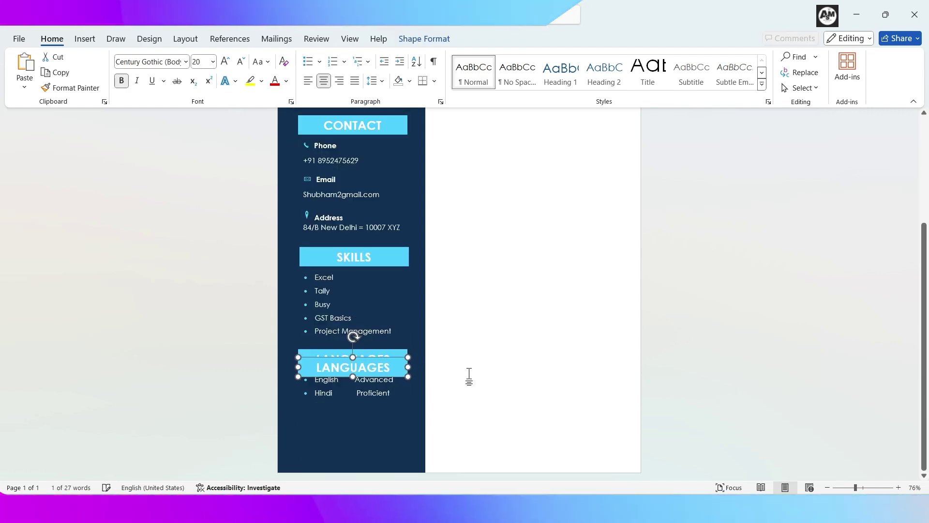
key(Down)
key(Down)
key(Down)
key(Down)
key(Down)
key(Down)
key(Down)
key(Down)
key(Down)
key(Down)
key(Down)
key(Down)
key(Down)
key(Down)
key(Down)
key(Down)
text(HO)
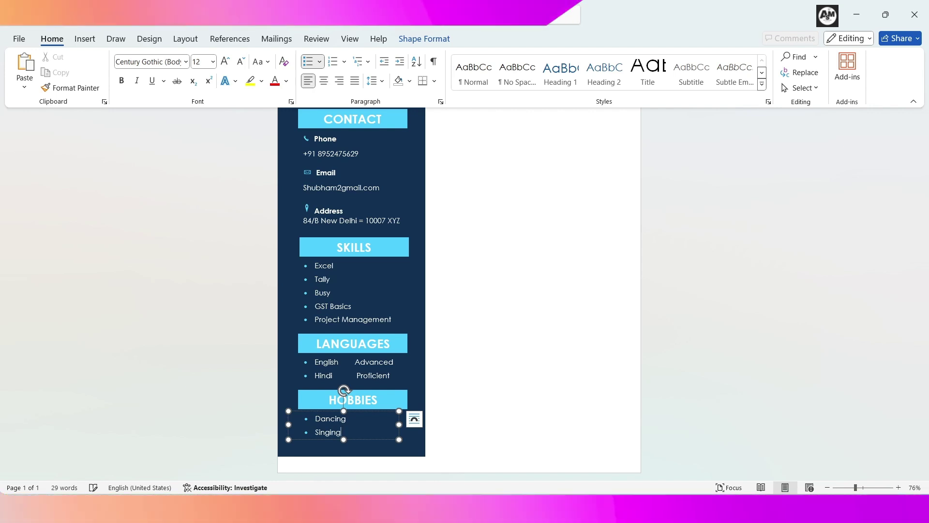
Step: Draw a 10.2 × 21.21 cm rectangle across the page top and send it to back
click(610, 275)
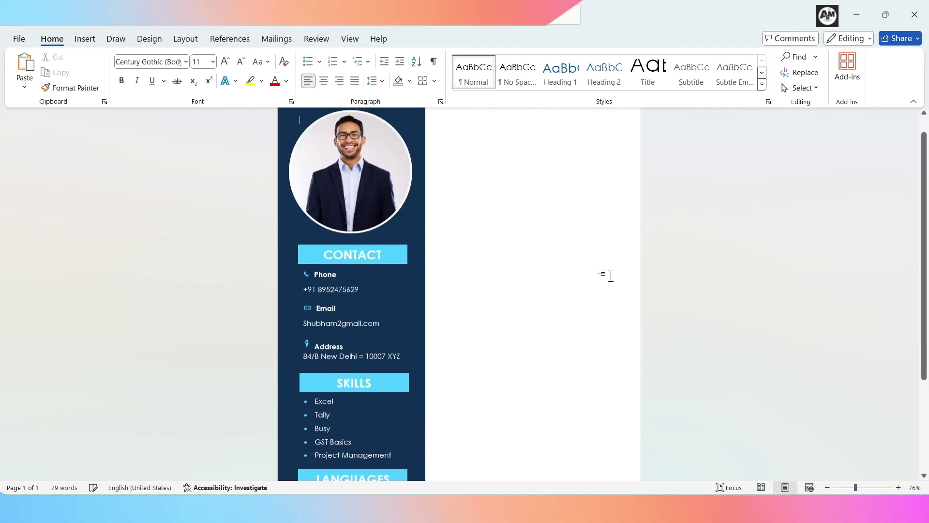
scroll(384, 311, down, 5)
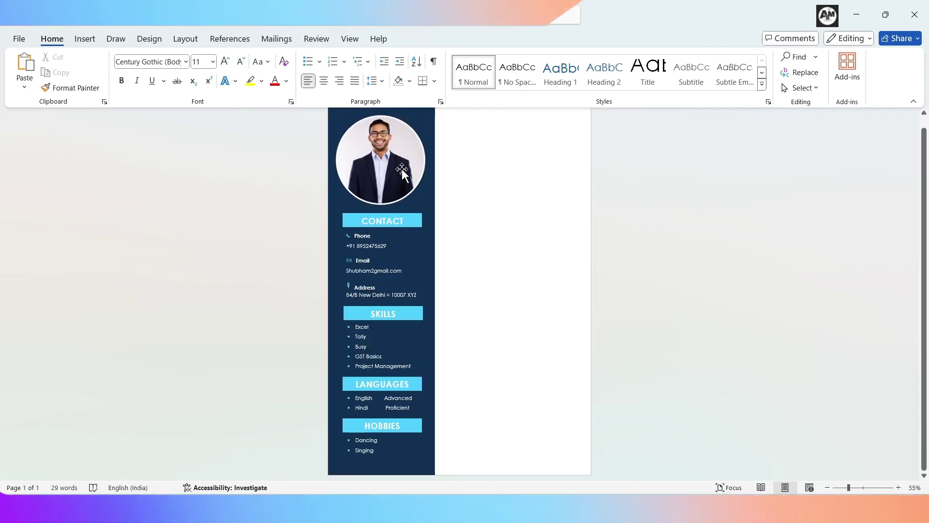
click(402, 172)
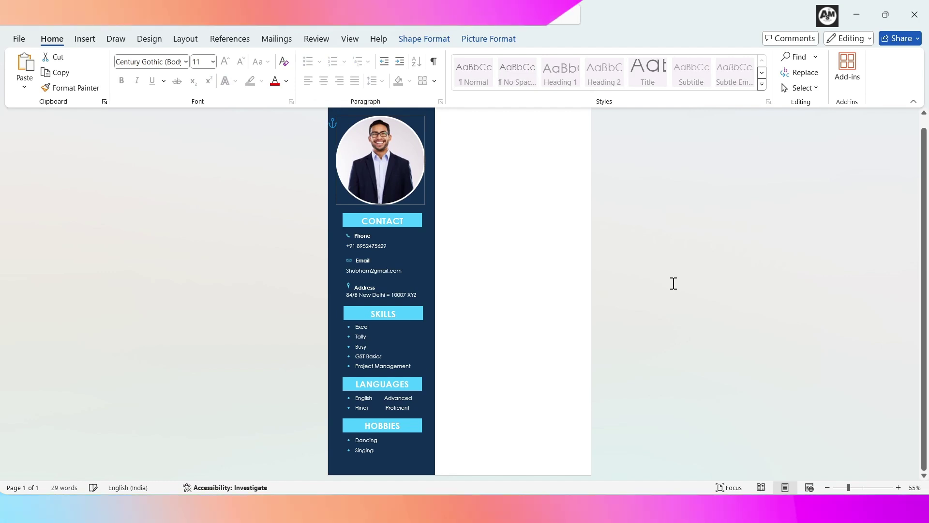
click(644, 290)
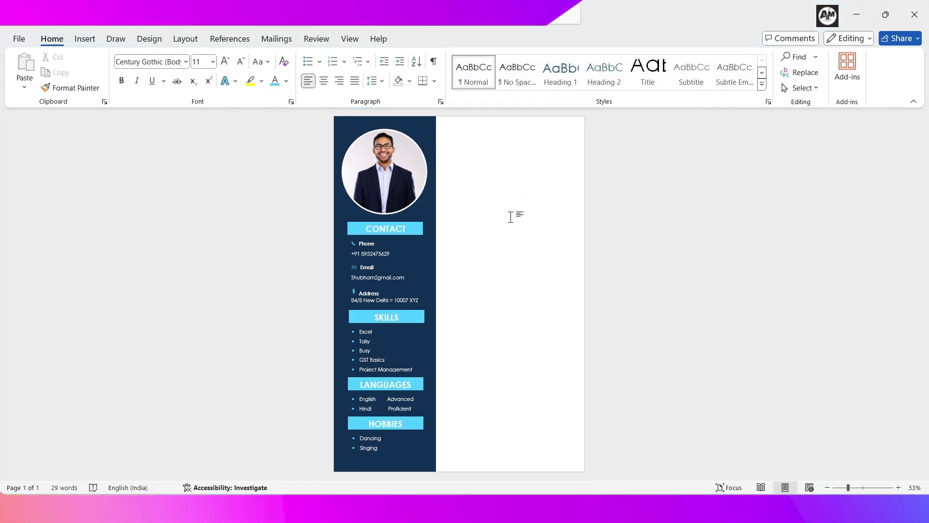
click(84, 38)
click(175, 73)
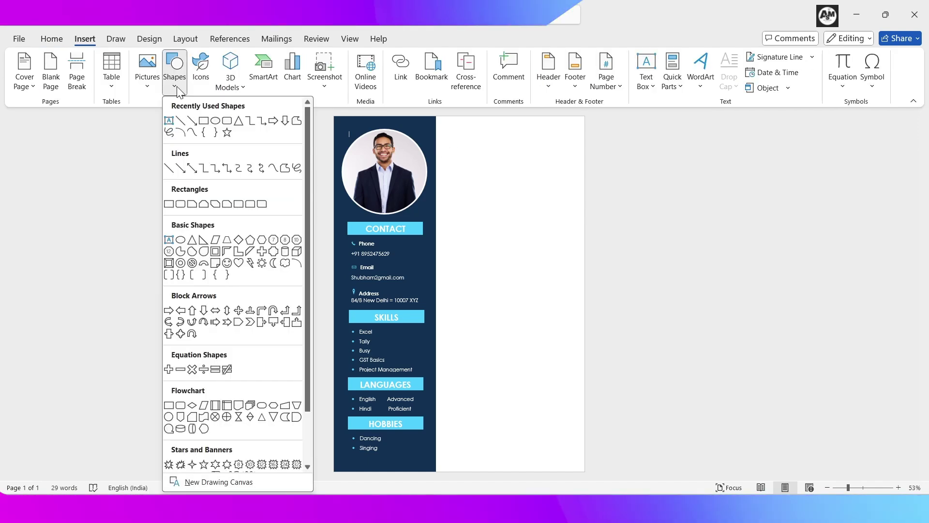
click(203, 120)
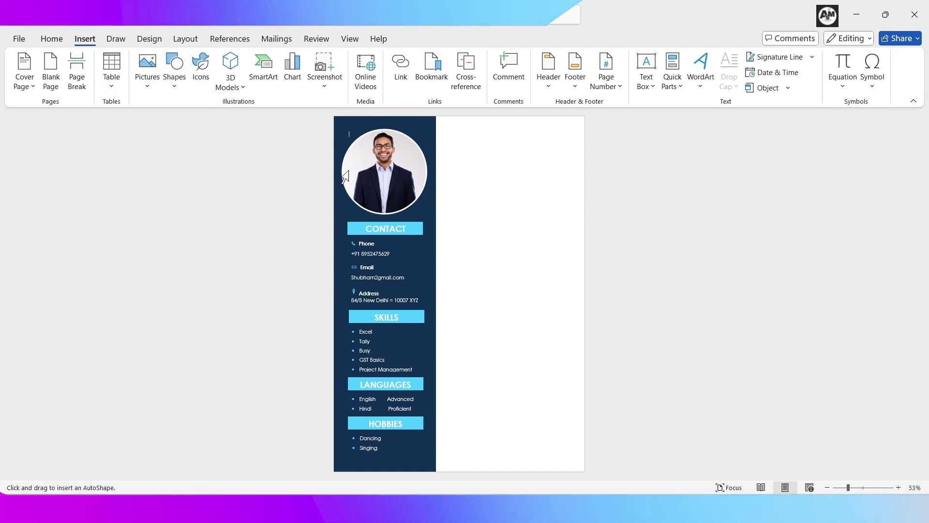
drag(583, 118, 333, 227)
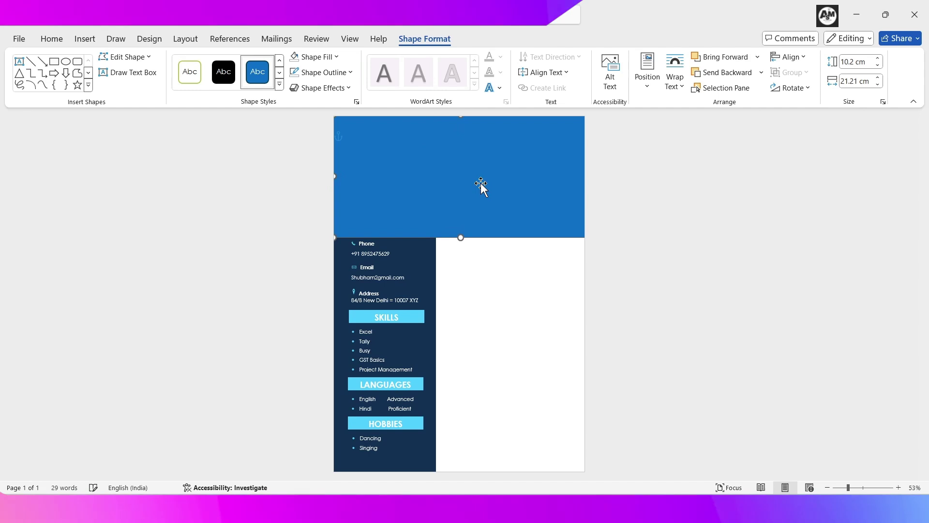
drag(478, 173, 479, 181)
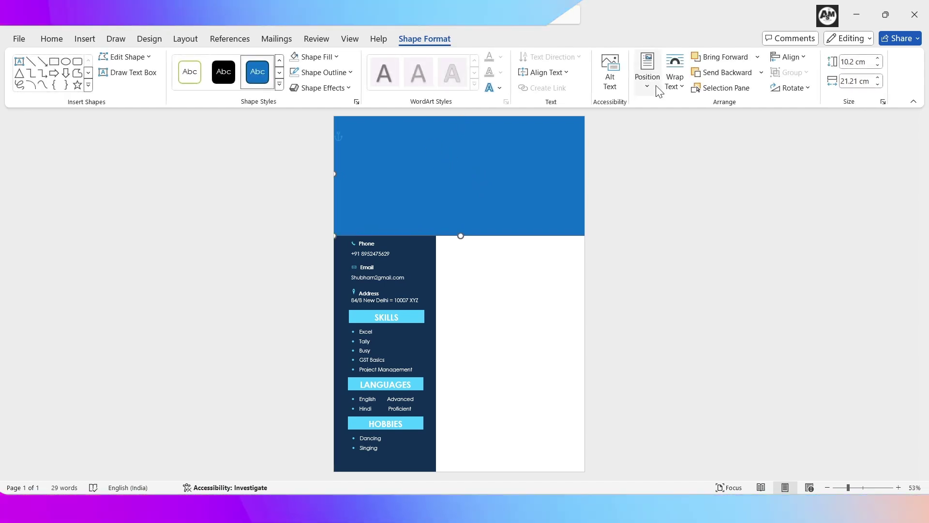
click(761, 72)
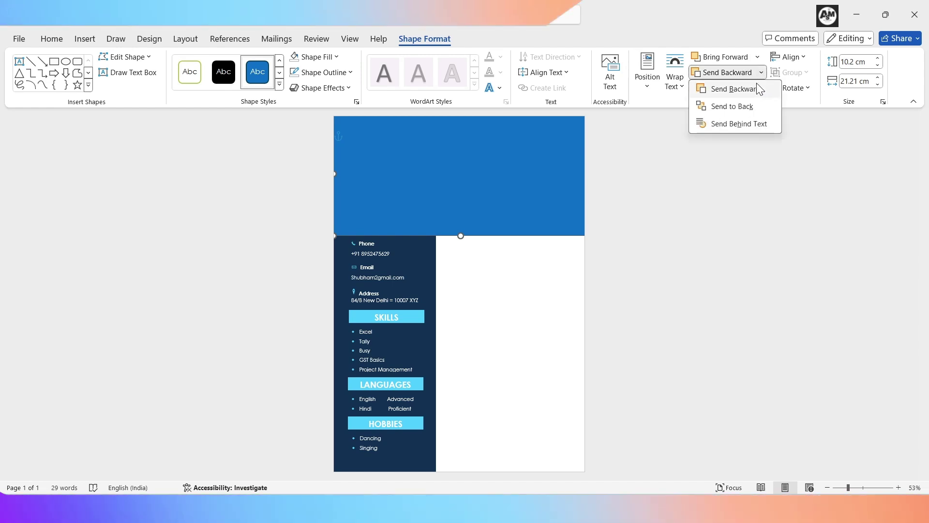
click(732, 108)
click(335, 58)
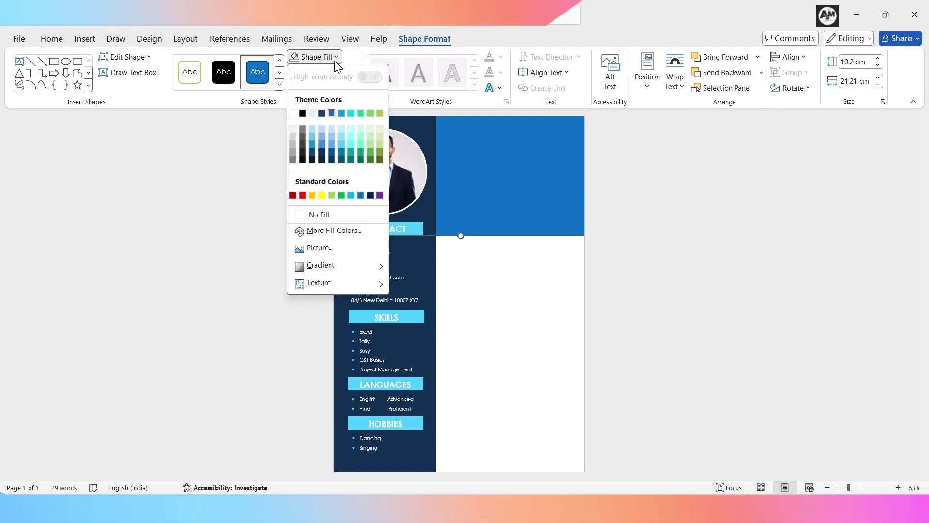
Step: Fill the header light grey and add the candidate's name, bold, enlarged, theme-coloured and centred
click(293, 129)
drag(443, 128, 575, 224)
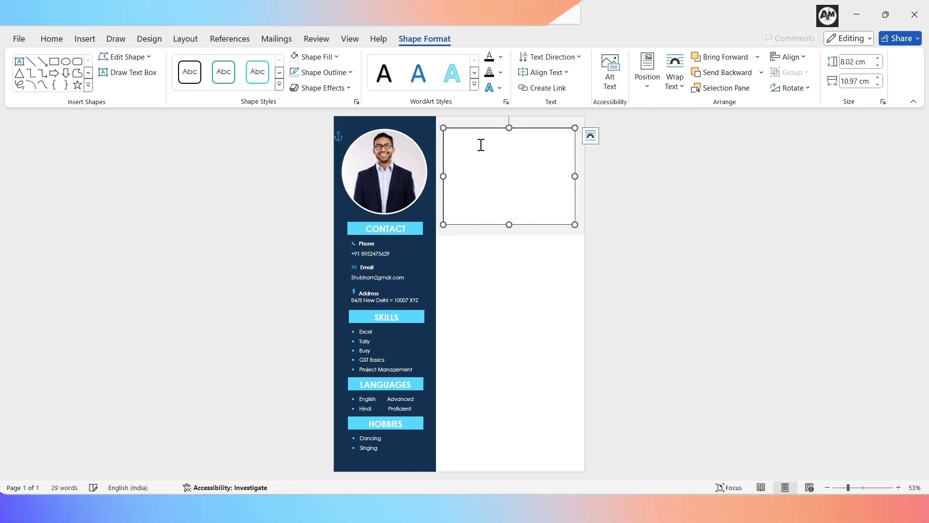
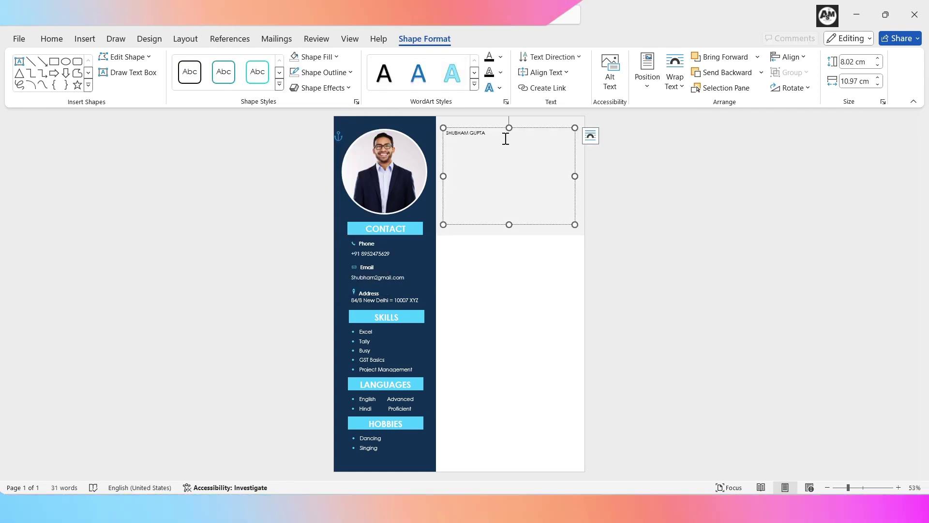
drag(485, 141, 430, 148)
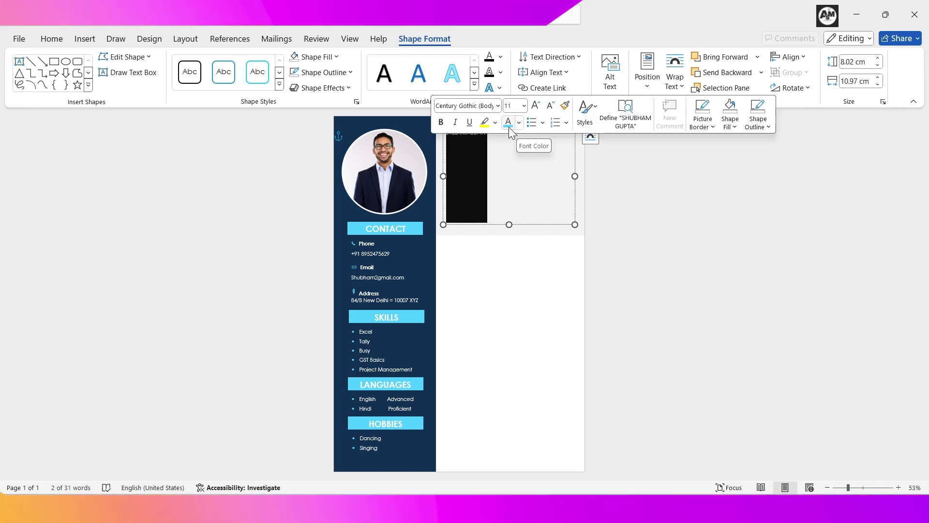
click(441, 122)
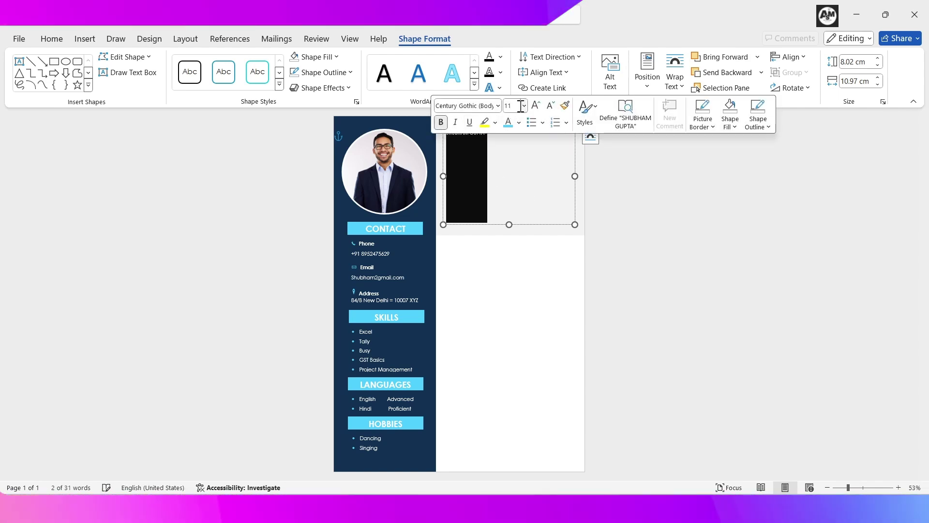
click(536, 107)
click(500, 57)
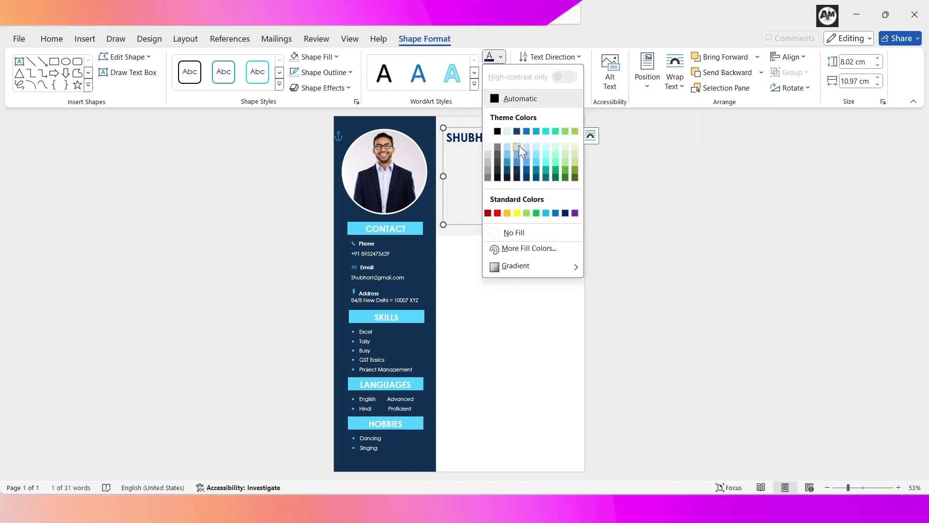
click(536, 163)
click(52, 38)
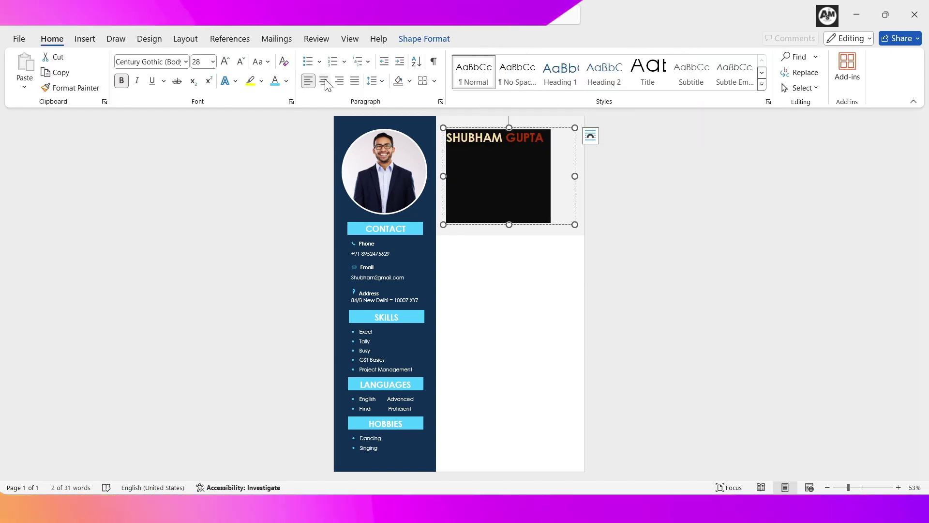
click(324, 81)
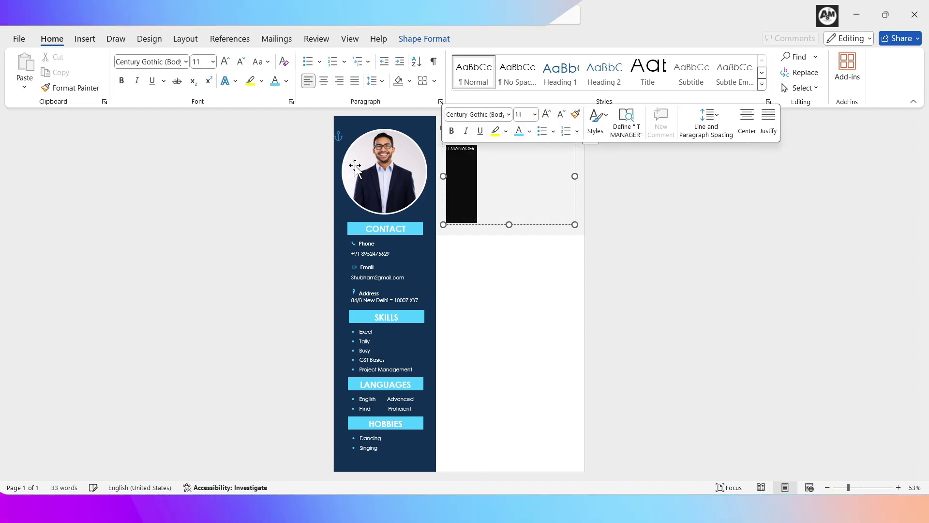
Step: Bold and centre the IT MANAGER title, then select the end of the summary paragraph
click(122, 80)
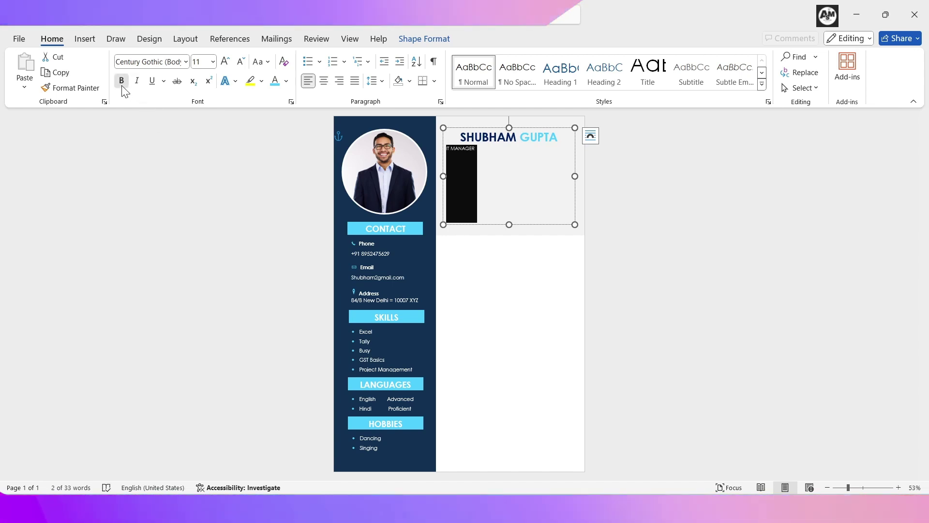
click(324, 80)
click(802, 230)
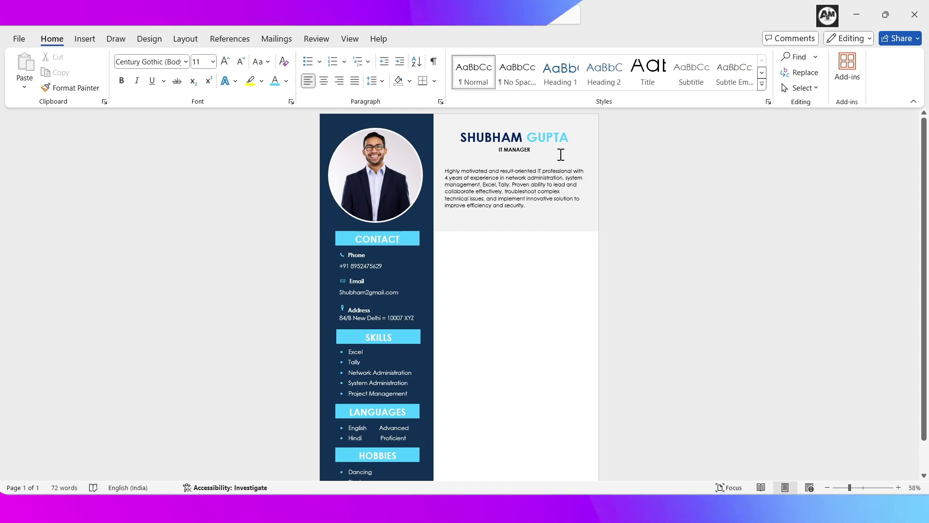
click(505, 206)
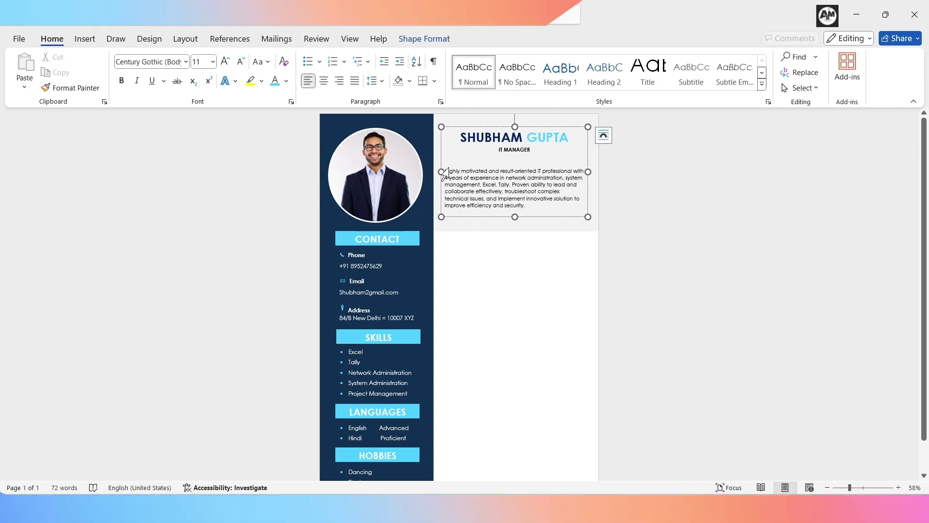
drag(525, 206, 444, 160)
Step: Duplicate the grey header text box, move the copy below it and clear its text
click(566, 218)
key(ctrl+c)
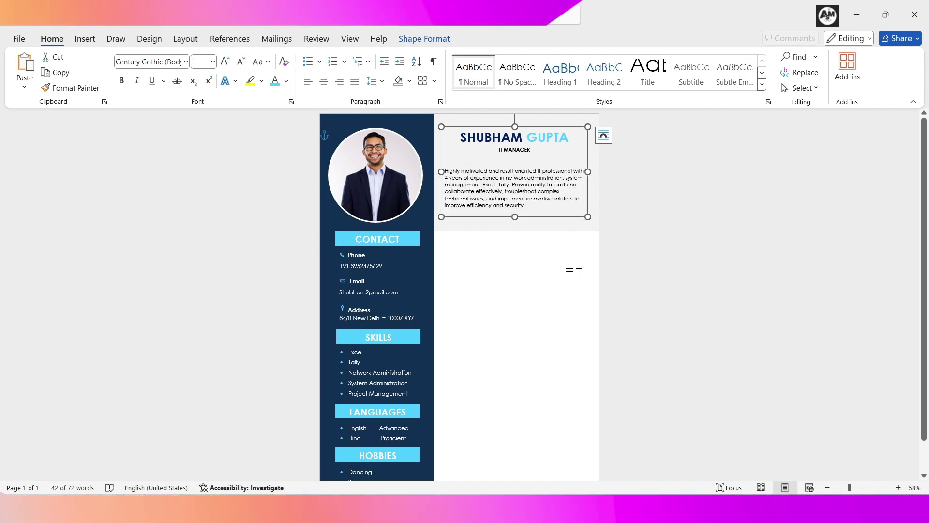
key(ctrl+v)
drag(579, 222, 573, 343)
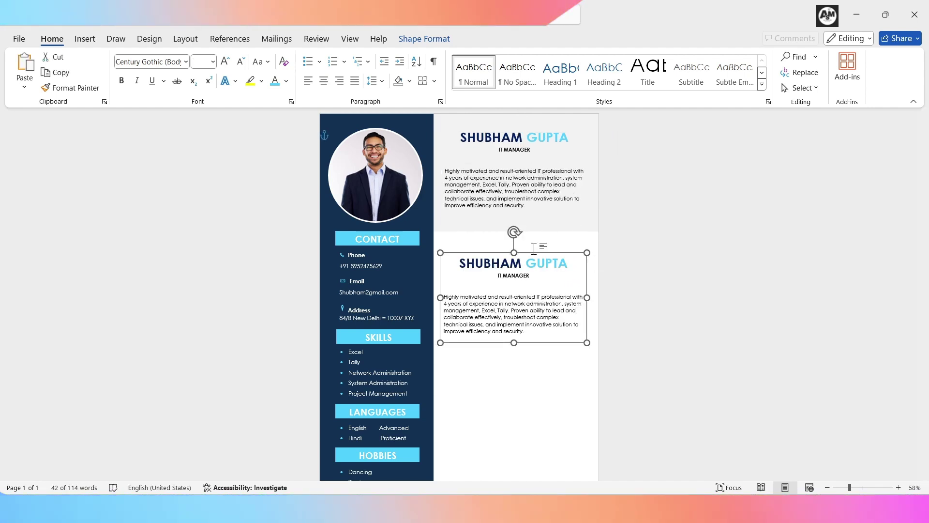
key(ctrl+a)
key(Delete)
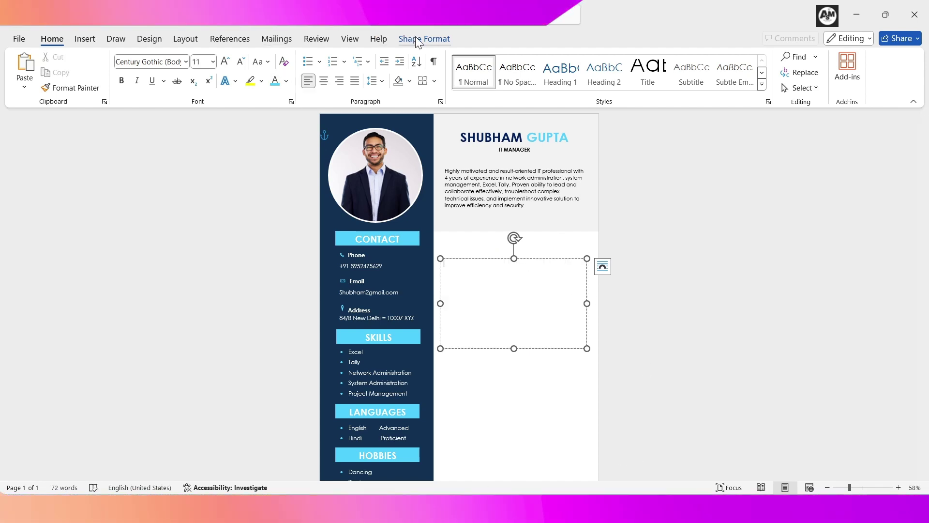
Step: Fill the copy light blue, add a centred WORK EXPERIENCE heading and shrink it to a thin bar
click(424, 38)
click(333, 57)
click(342, 144)
text(WORK EXPERIENCE)
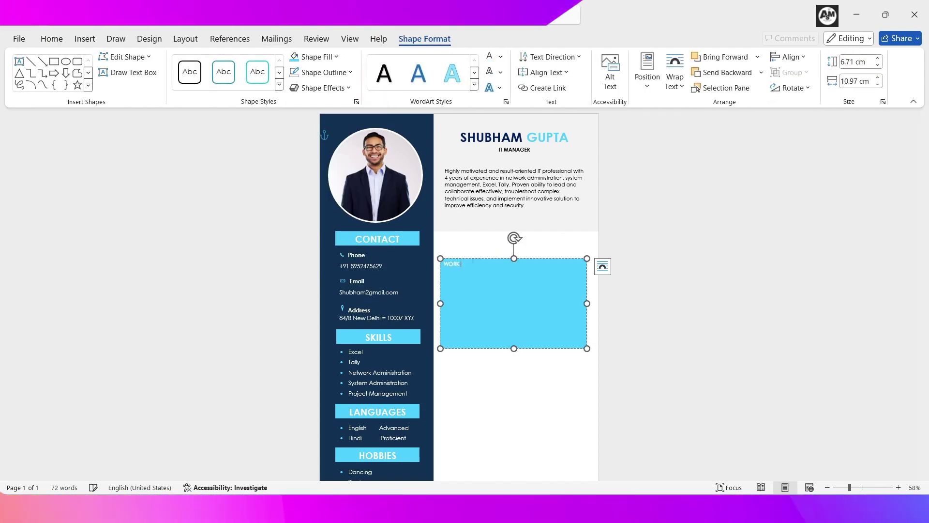
key(shift+Left)
key(shift+Left)
key(shift+Left)
key(shift+Left)
key(shift+Left)
key(shift+Left)
key(shift+Left)
key(shift+Left)
key(shift+Left)
key(shift+Left)
key(shift+Left)
key(shift+Left)
key(shift+Left)
key(shift+Left)
key(shift+Left)
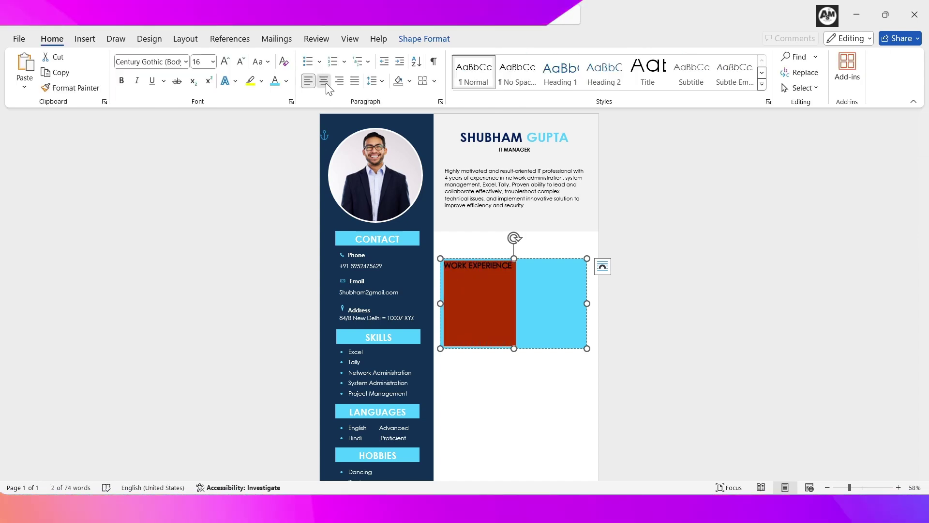
click(324, 81)
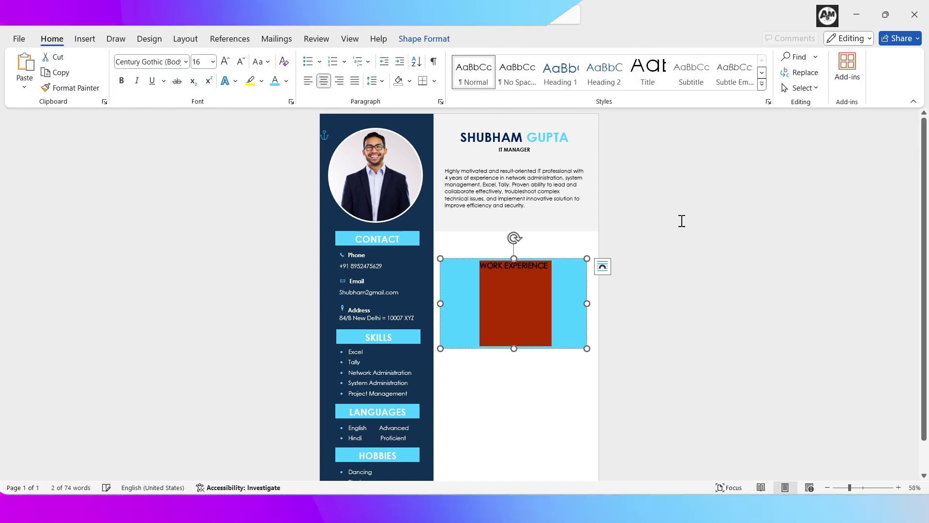
click(655, 262)
click(552, 314)
drag(514, 349, 514, 274)
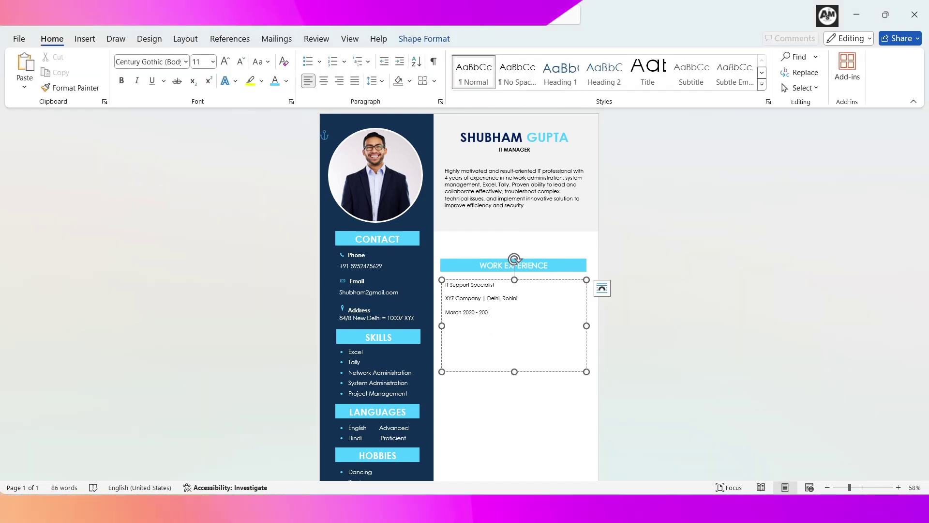
Step: Correct the end year to 22 and style the IT Support Specialist title as Intense Reference
key(BackSpace)
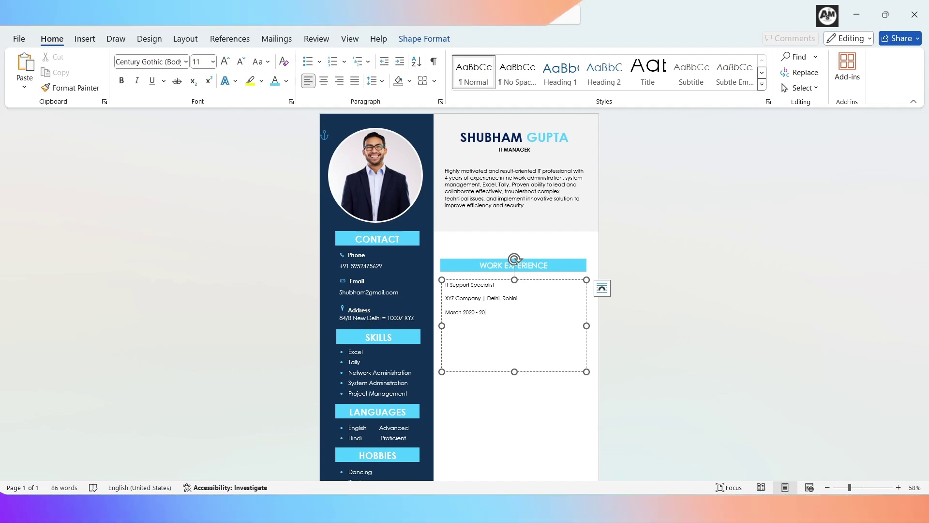
text(22)
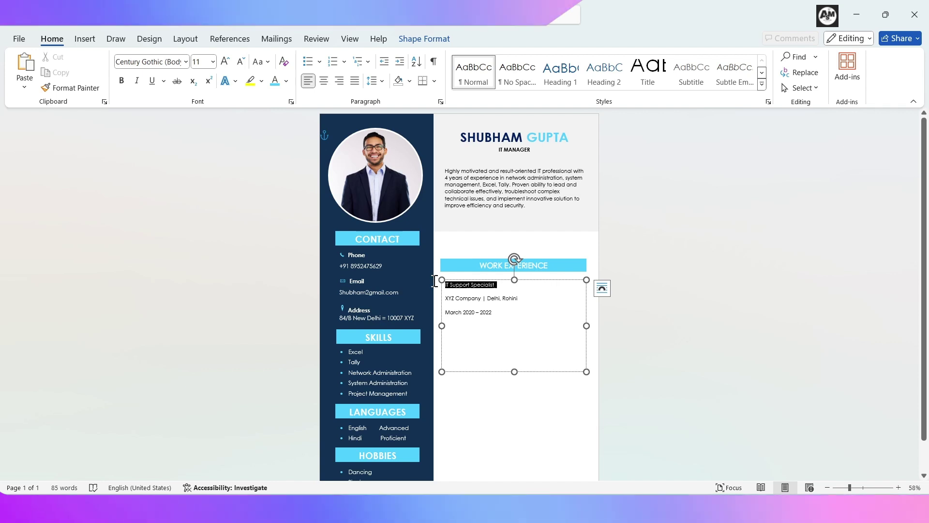
drag(435, 281, 435, 280)
click(561, 72)
click(762, 84)
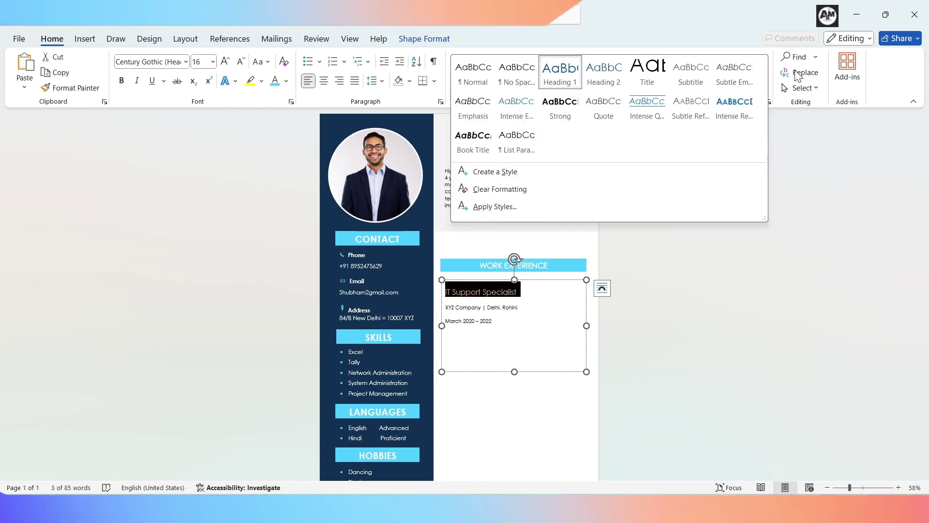
click(752, 117)
click(692, 287)
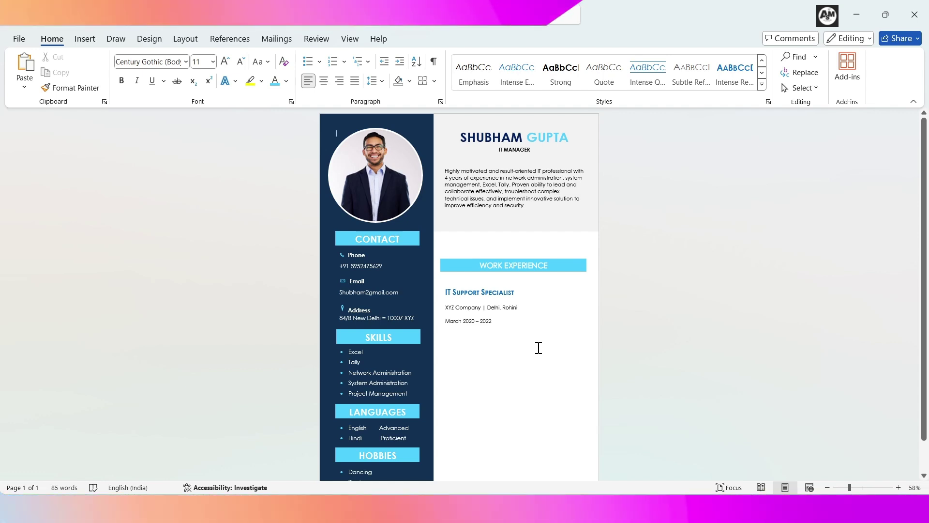
Step: Paste the troubleshooting description paragraph below the job's dates
click(449, 334)
key(ctrl+v)
drag(447, 334, 507, 363)
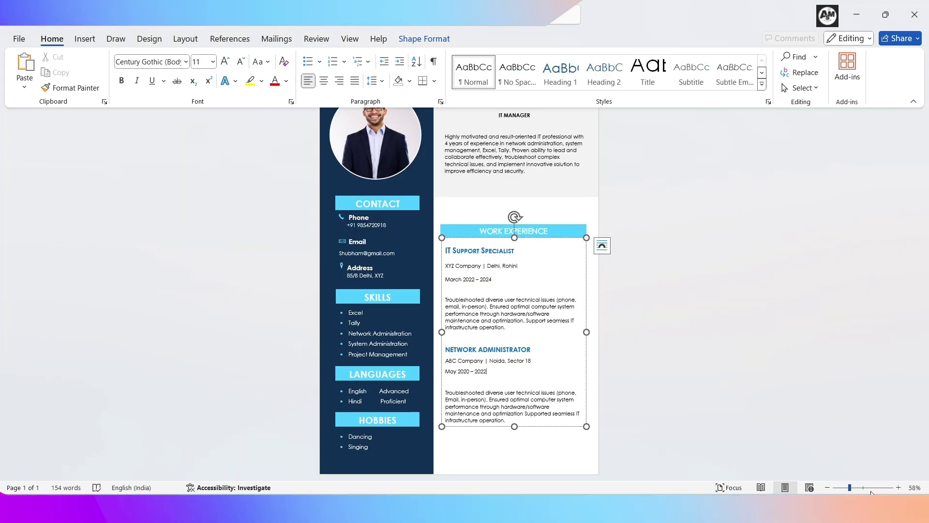
click(866, 488)
Step: Review the Network Administrator entry at ABC Company and change its dates to May 2020 – 2021
scroll(726, 416, down, 5)
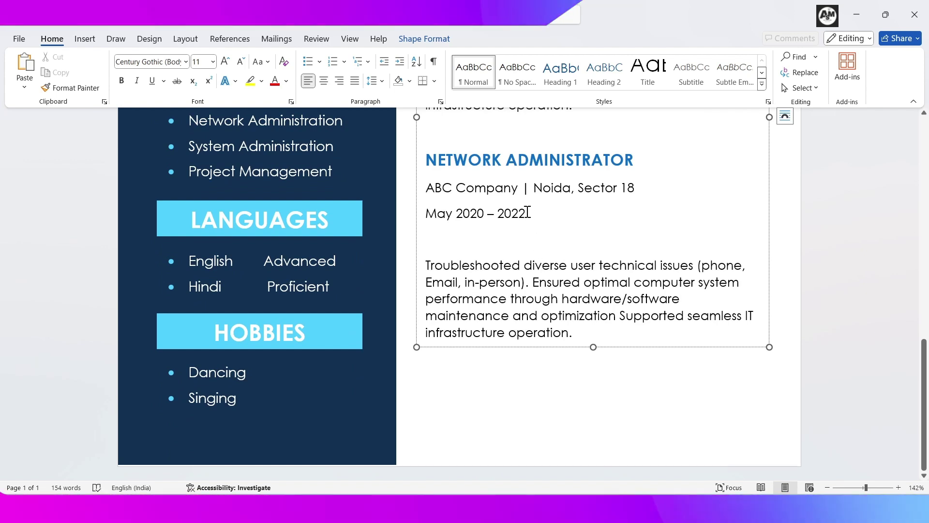
drag(529, 174, 652, 162)
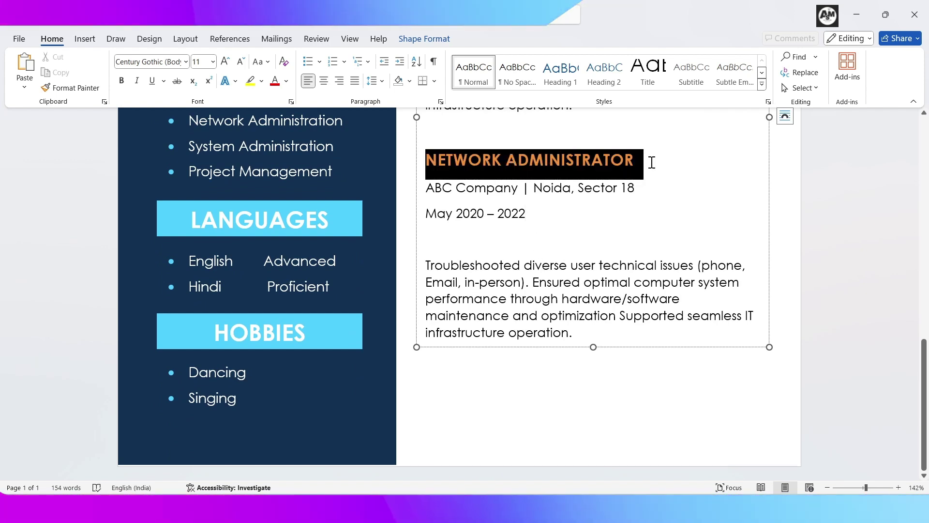
drag(428, 193, 515, 191)
drag(623, 188, 621, 189)
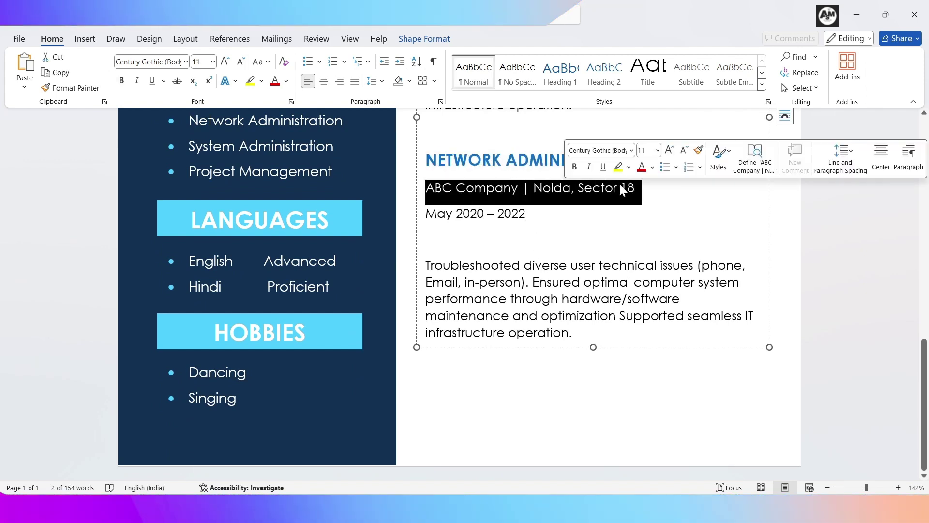
drag(423, 215, 542, 226)
click(535, 214)
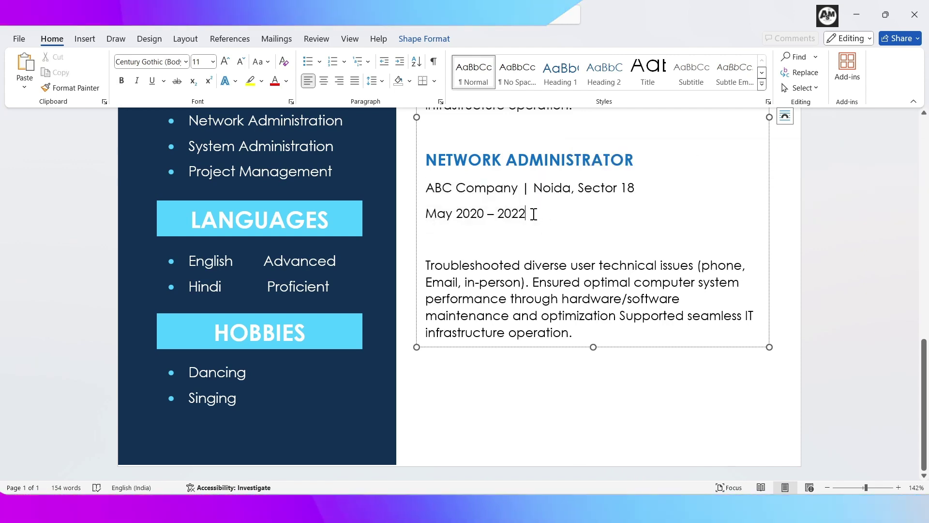
key(BackSpace)
text(1)
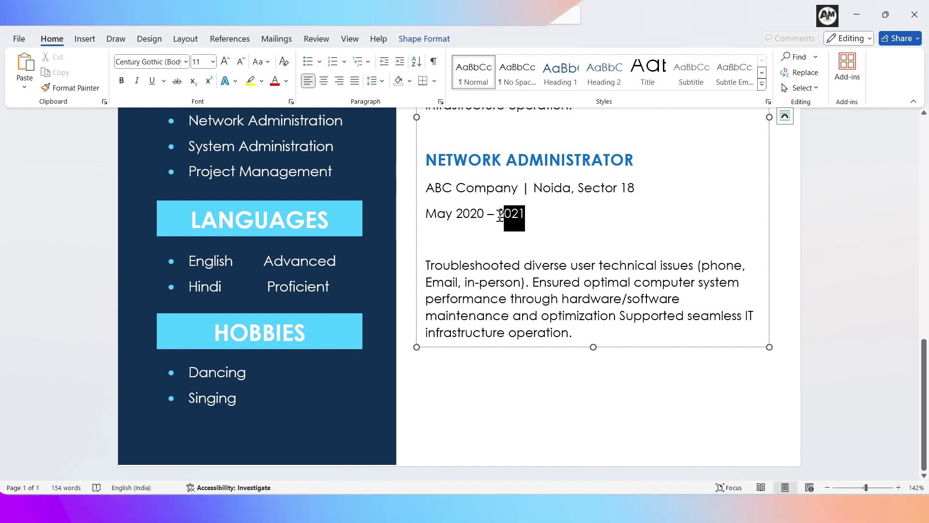
click(503, 267)
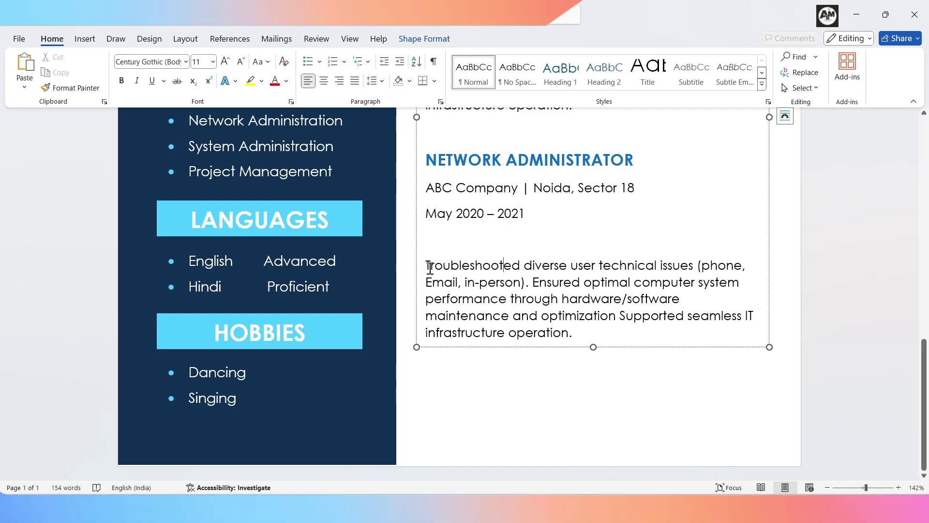
drag(426, 266, 614, 332)
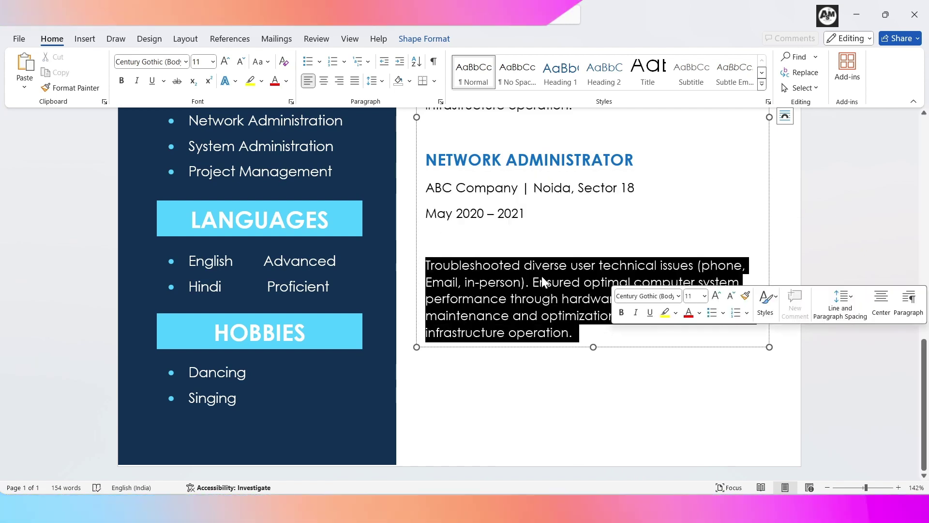
click(583, 239)
Step: Draw a vertical timeline line beside the work-experience entries with a 2¼ pt weight
scroll(534, 433, down, 8)
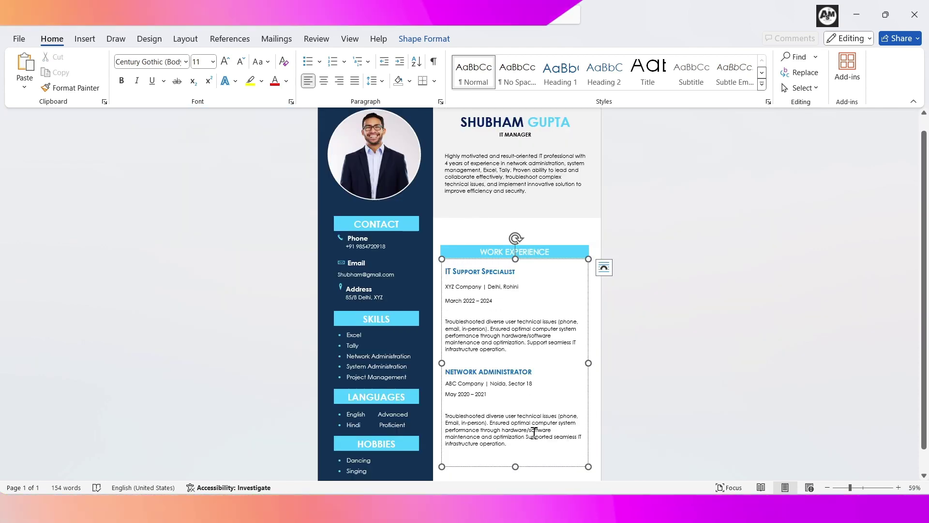
drag(508, 443, 467, 320)
drag(448, 266, 448, 266)
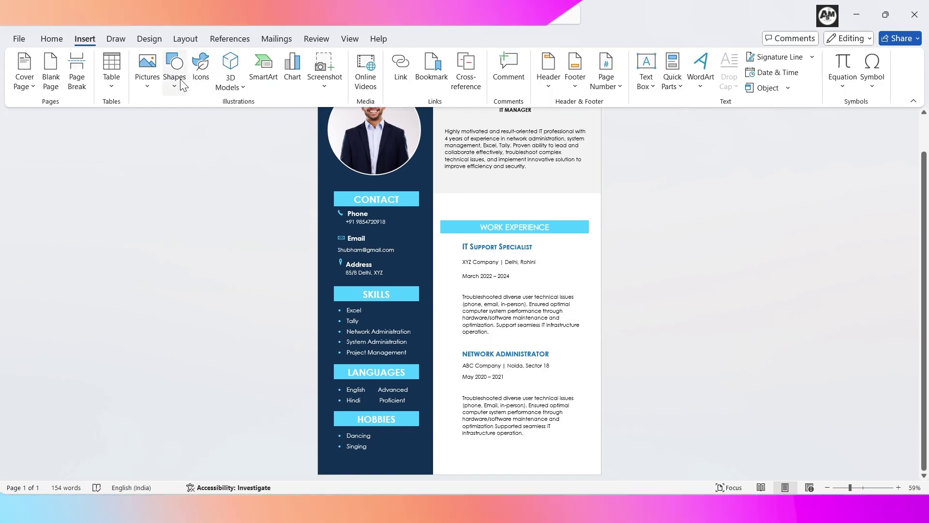
click(178, 79)
click(169, 169)
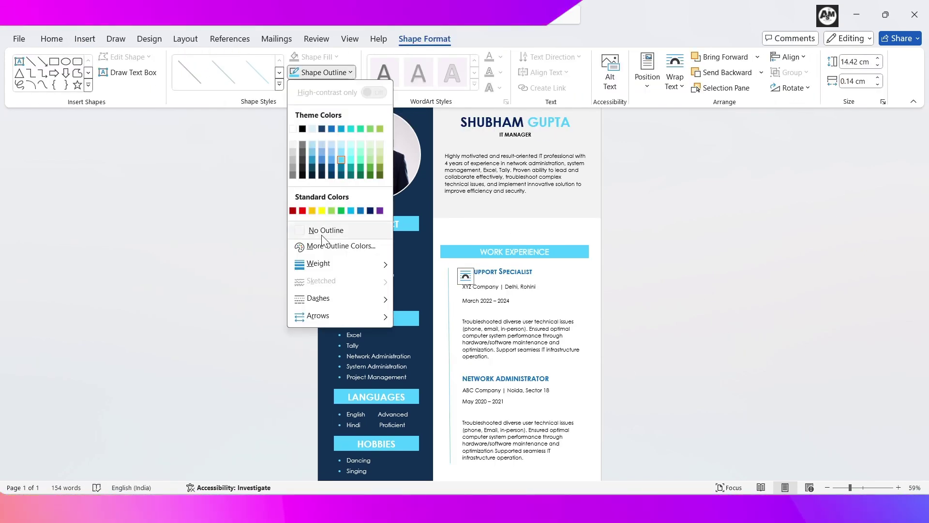
mouse_move(339, 264)
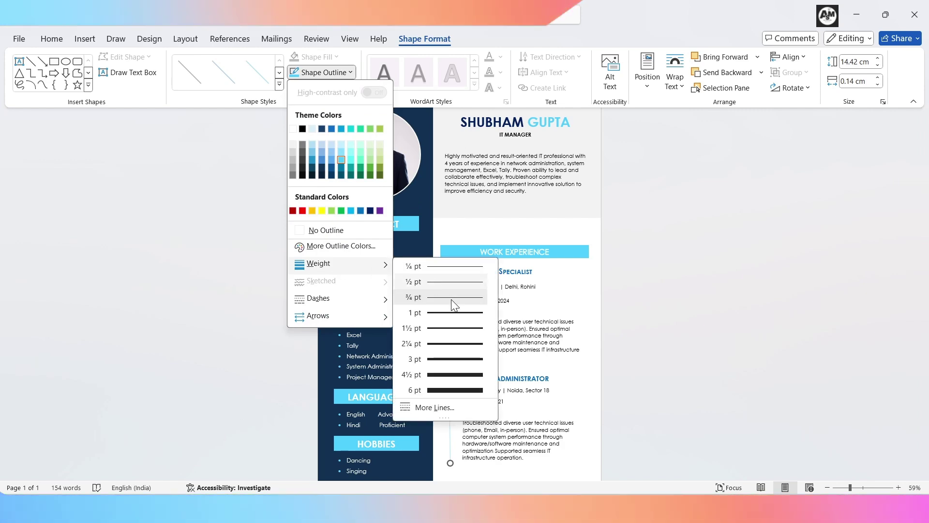
click(455, 344)
click(722, 326)
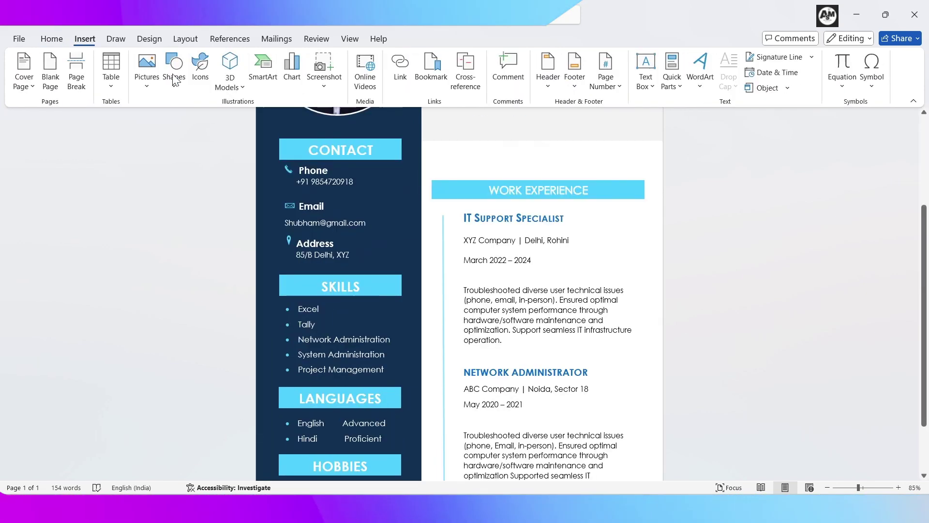
Step: Draw a small circle marker at the timeline top with a light fill and outline colour
click(175, 71)
click(215, 120)
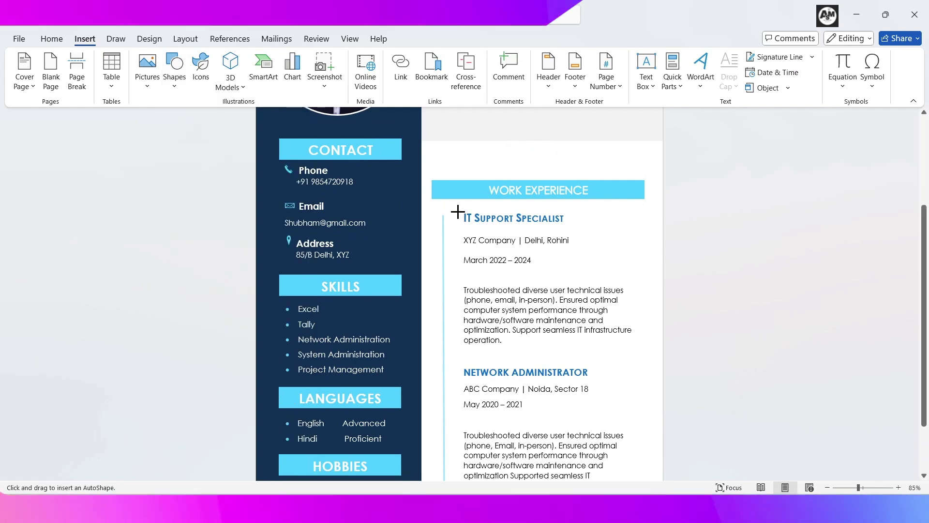
drag(438, 209, 448, 216)
click(314, 56)
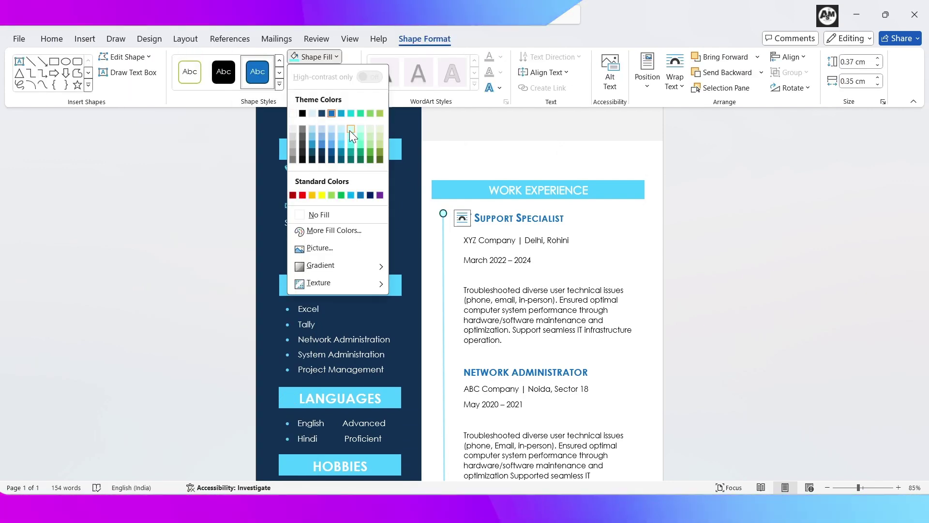
click(349, 130)
click(336, 74)
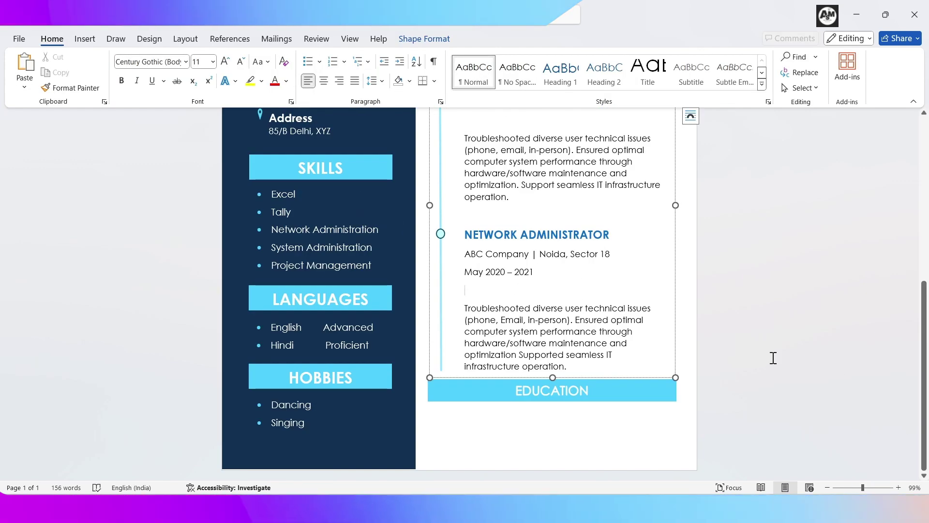
Step: Insert a text box under the EDUCATION banner and type the degree entry with its 2016 dates
click(756, 362)
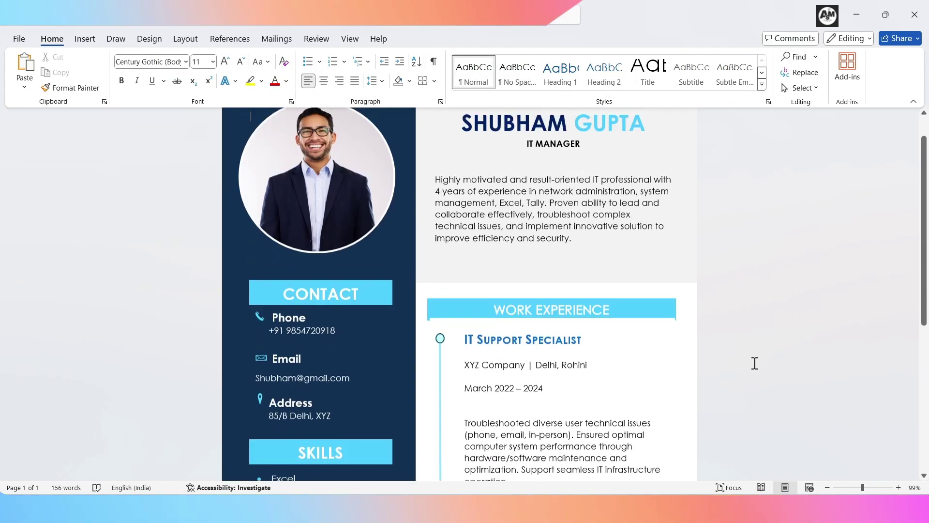
scroll(611, 334, down, 6)
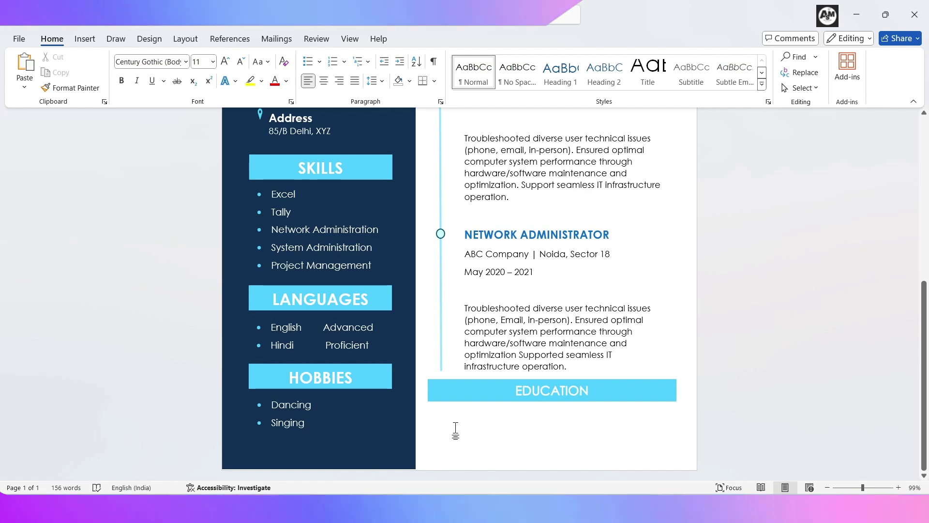
click(85, 39)
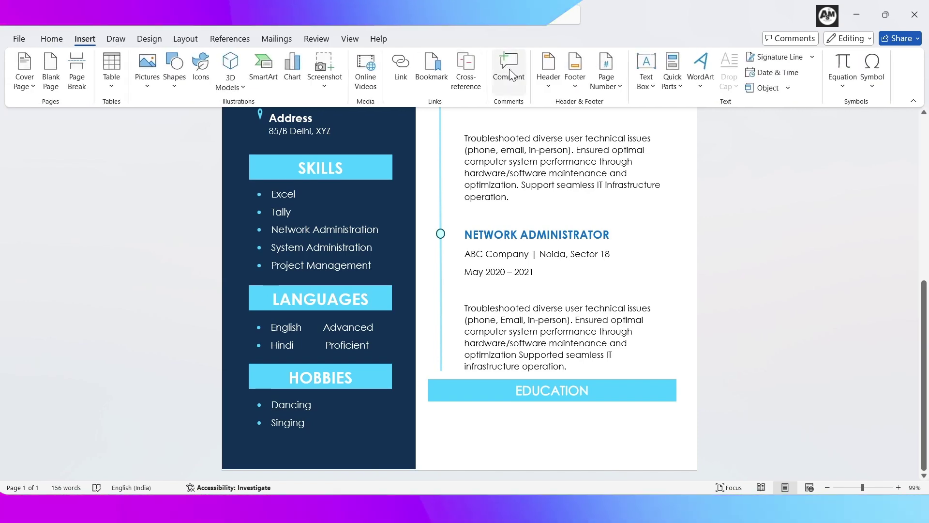
click(656, 87)
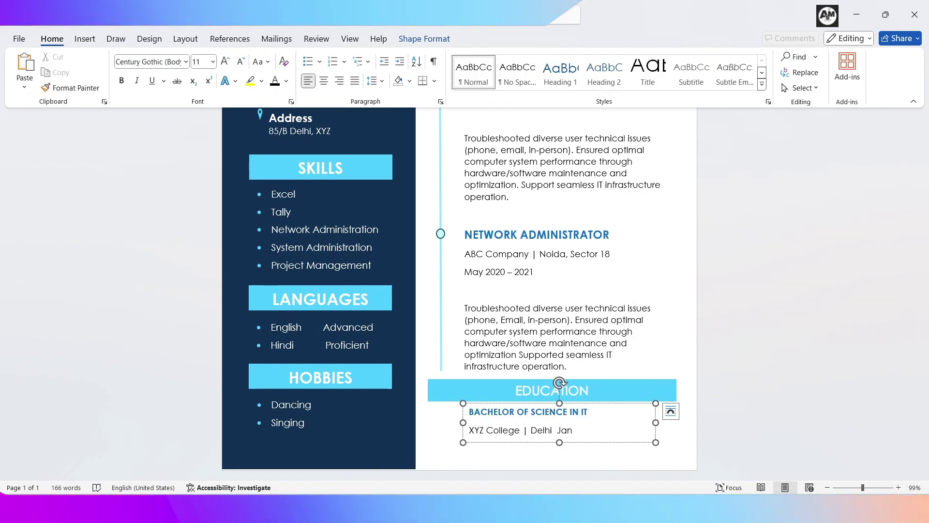
text(2)
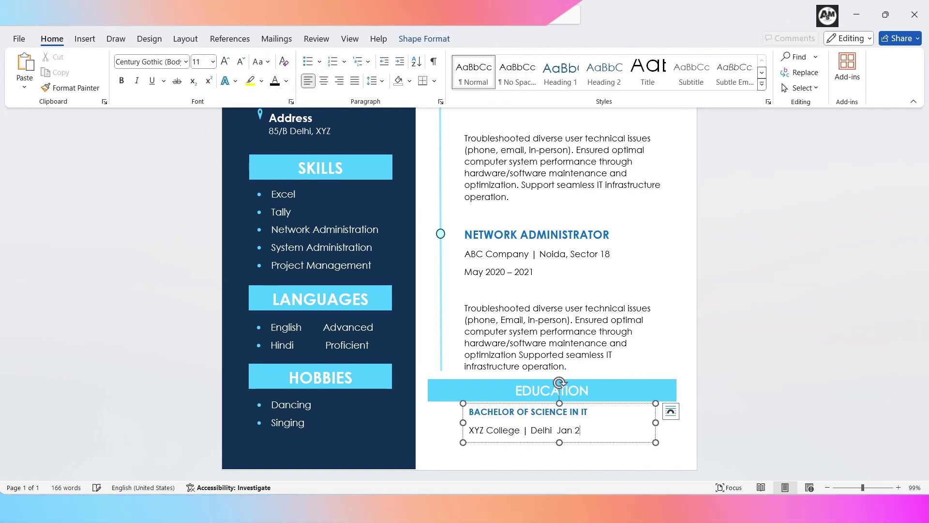
text(016 – Dec 2019)
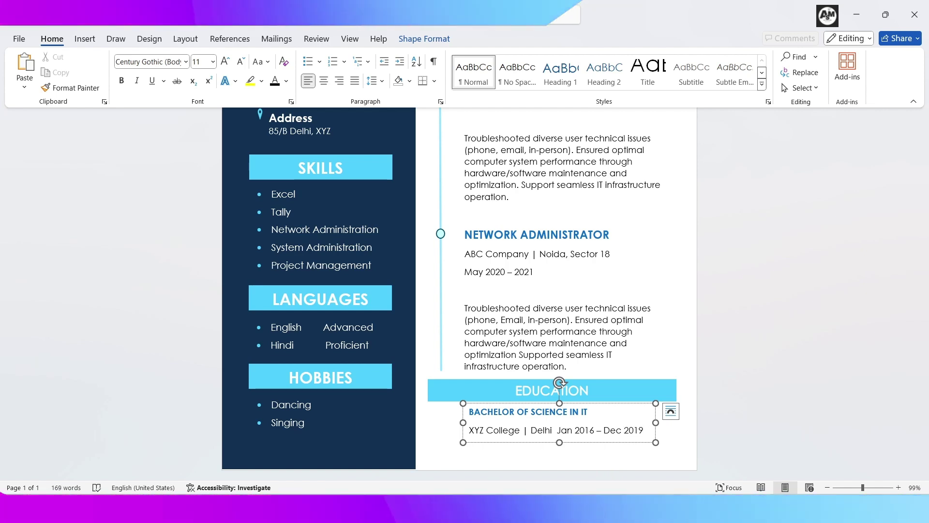
Step: Scroll through the education section, then zoom out to view the whole résumé page
click(786, 304)
scroll(786, 304, up, 6)
scroll(785, 304, down, 6)
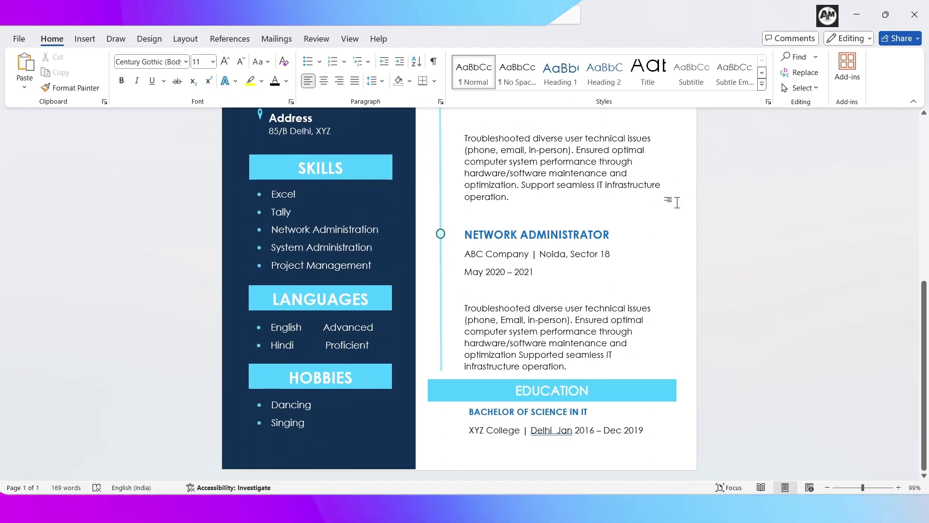
scroll(801, 371, up, 4)
scroll(801, 372, down, 4)
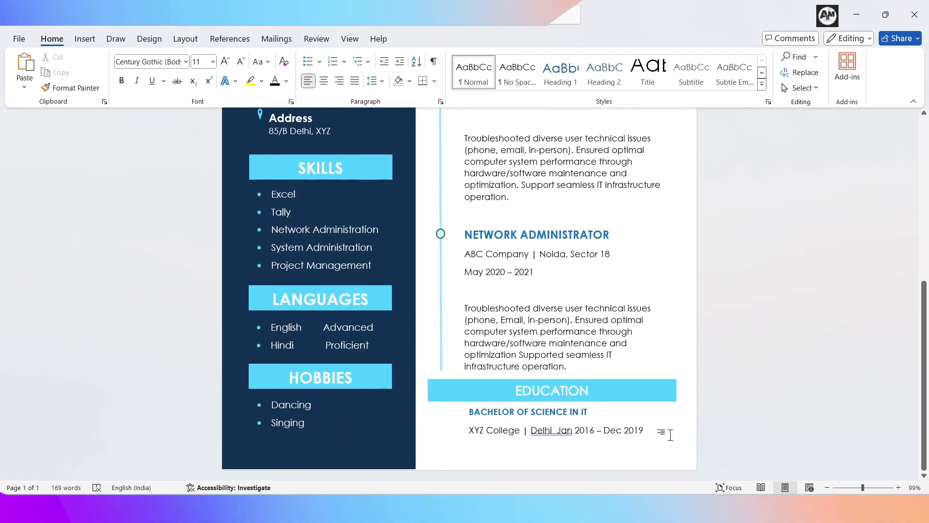
drag(863, 487, 849, 487)
click(867, 488)
scroll(701, 348, up, 1)
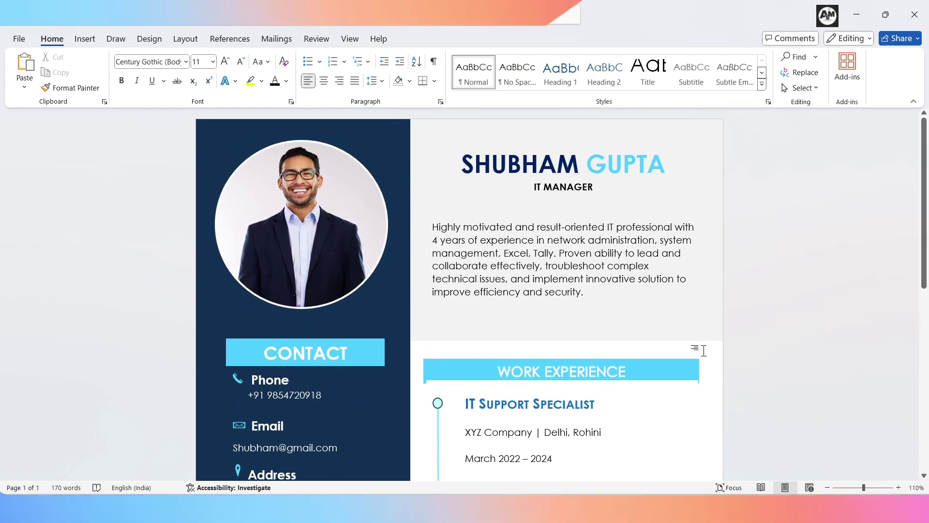
scroll(702, 350, down, 3)
scroll(703, 350, down, 5)
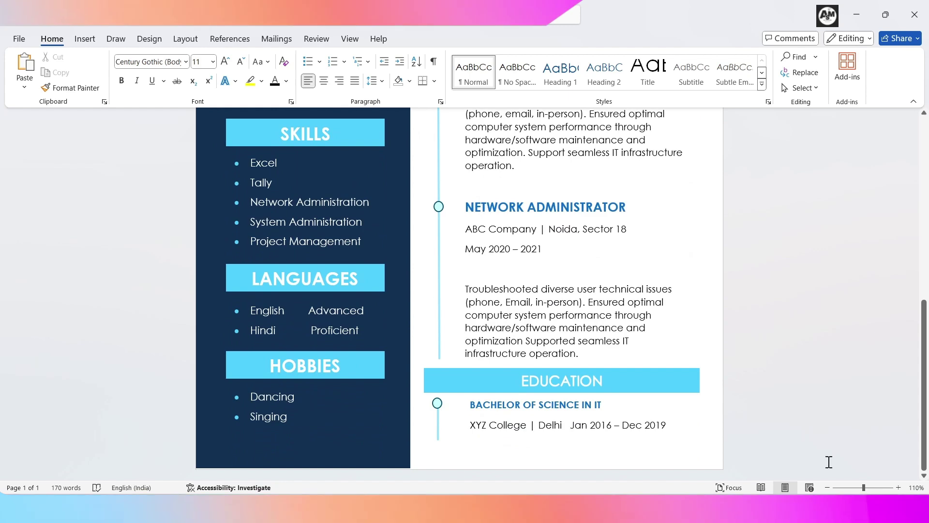
drag(854, 491, 847, 490)
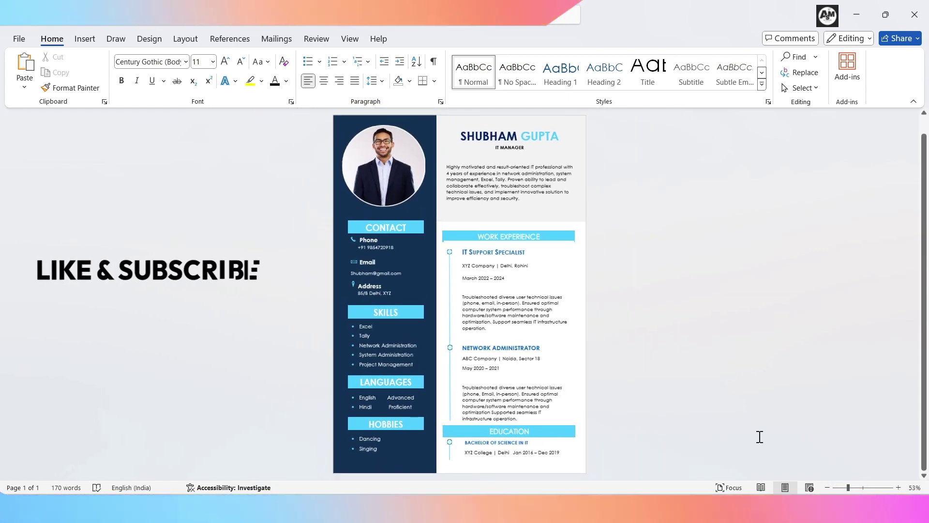